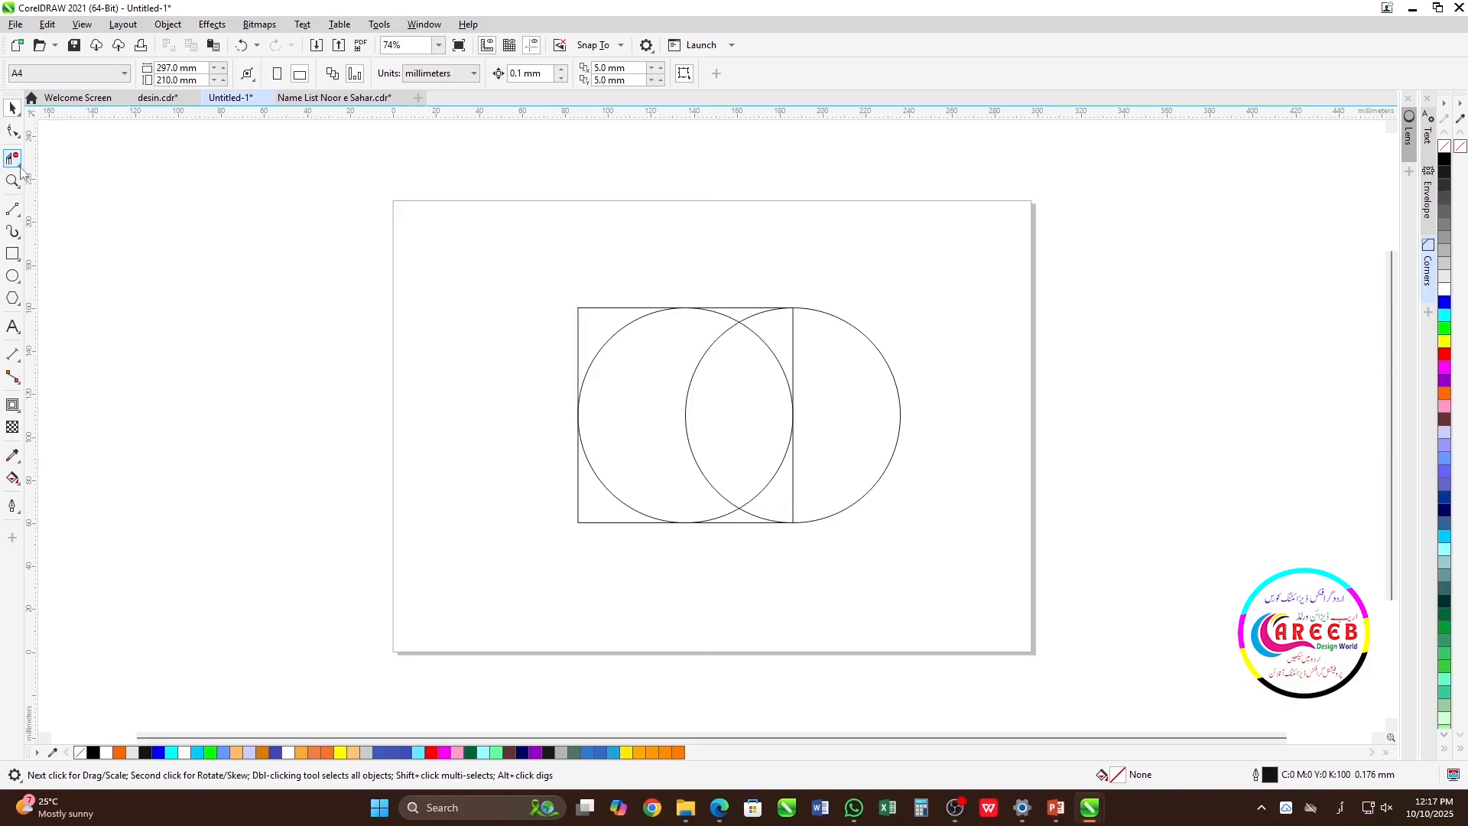
# Delete the left circle's upper-left arc inside the square with the Virtual Segment Delete tool.
pyautogui.click(17, 165)
pyautogui.click(73, 201)
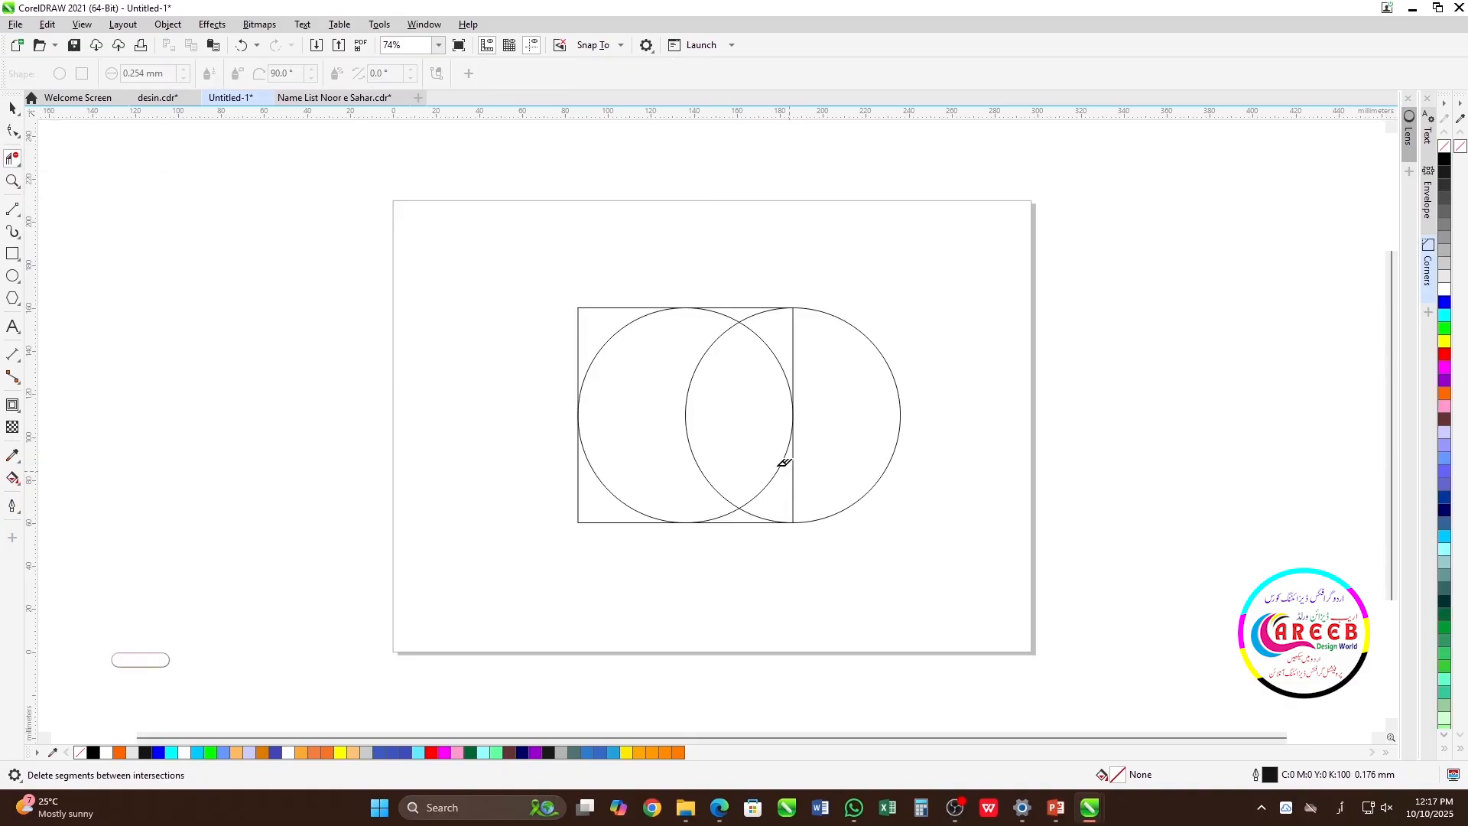
pyautogui.click(610, 333)
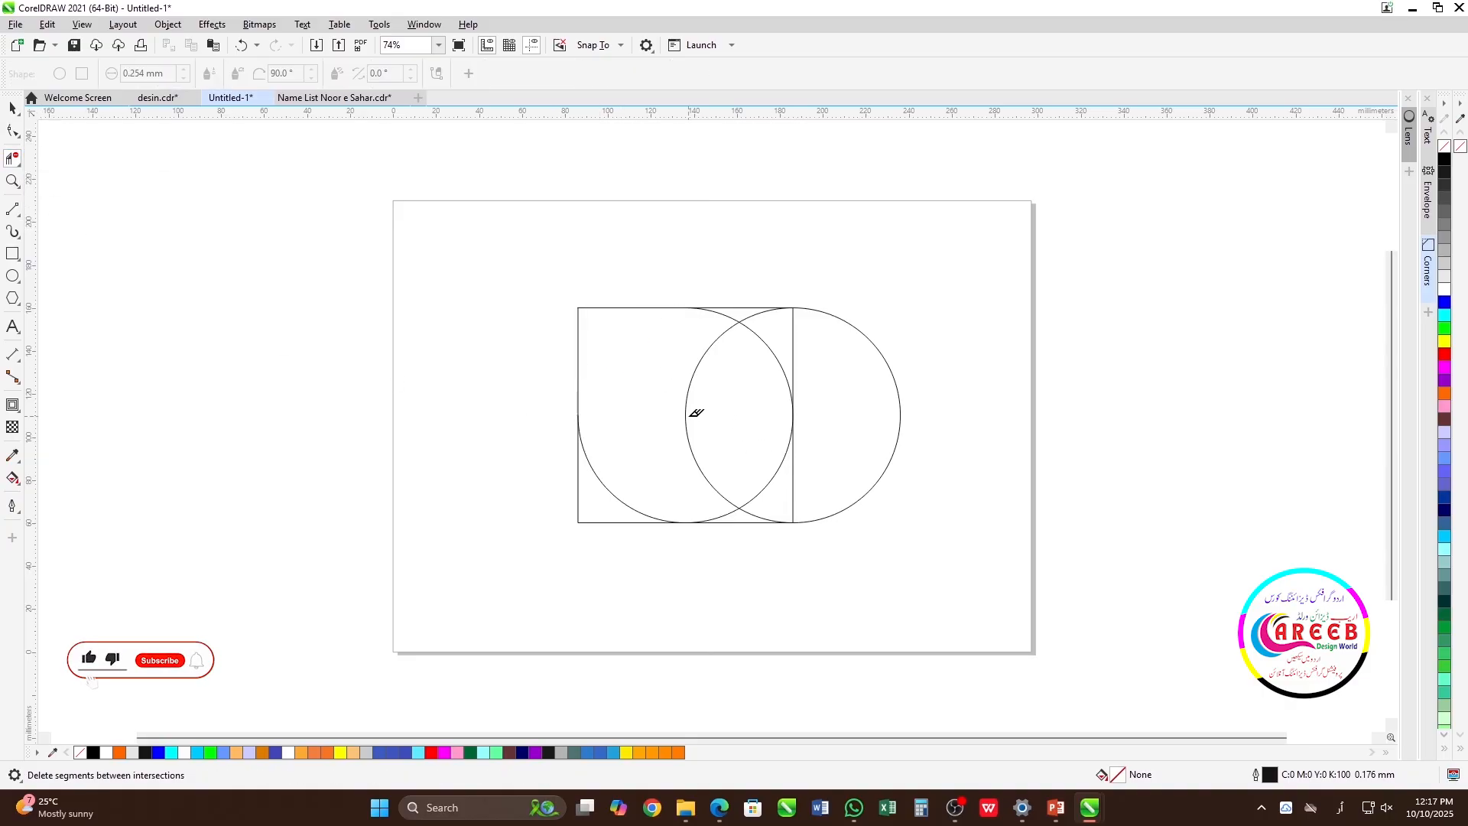
pyautogui.press('space')
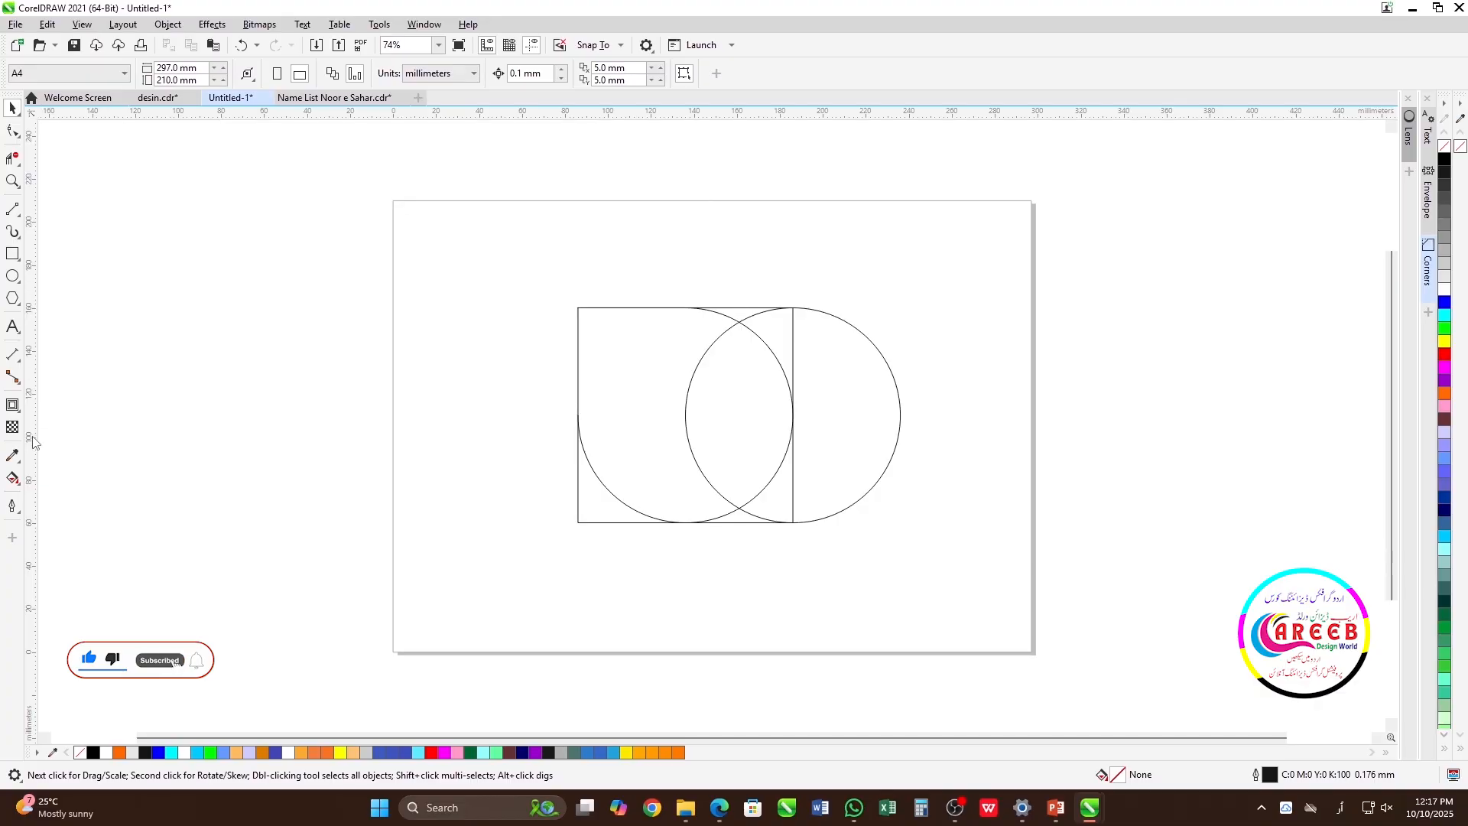
# Smart Fill the petal-shaped region between the square's upper-left corner and the right circle with blue and no outline.
pyautogui.click(20, 486)
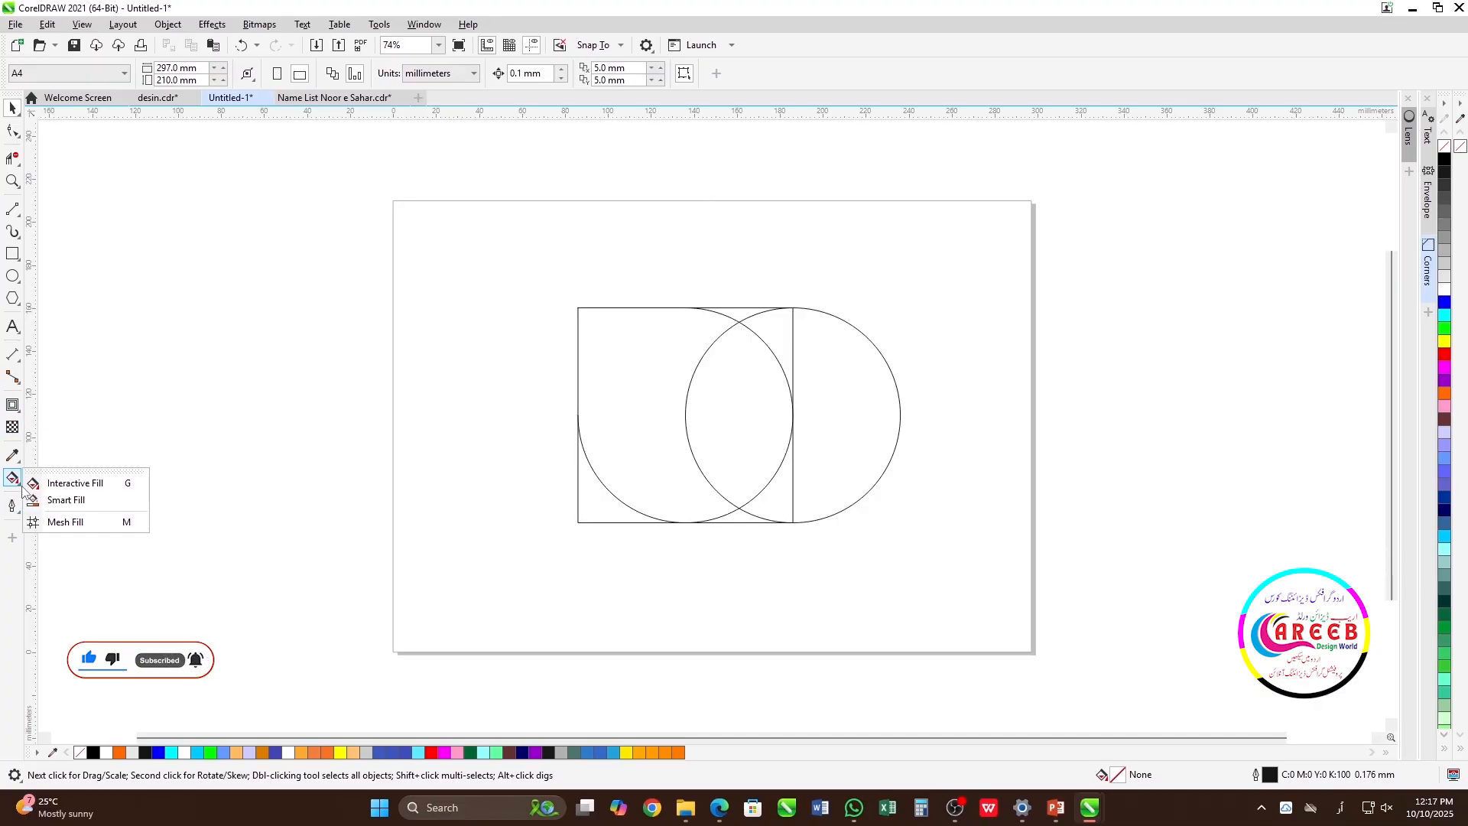
pyautogui.click(66, 501)
pyautogui.click(645, 402)
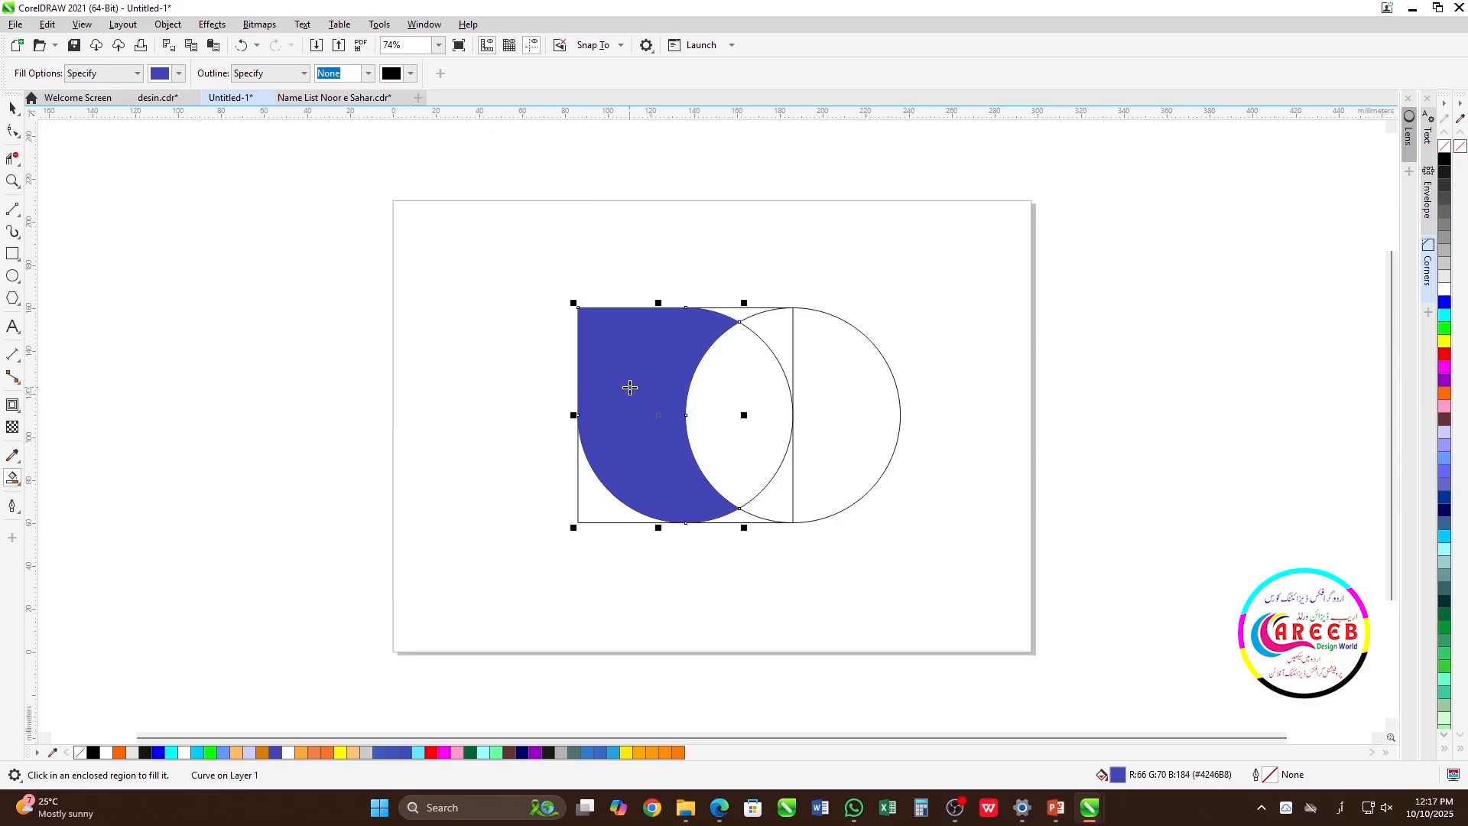
pyautogui.press('space')
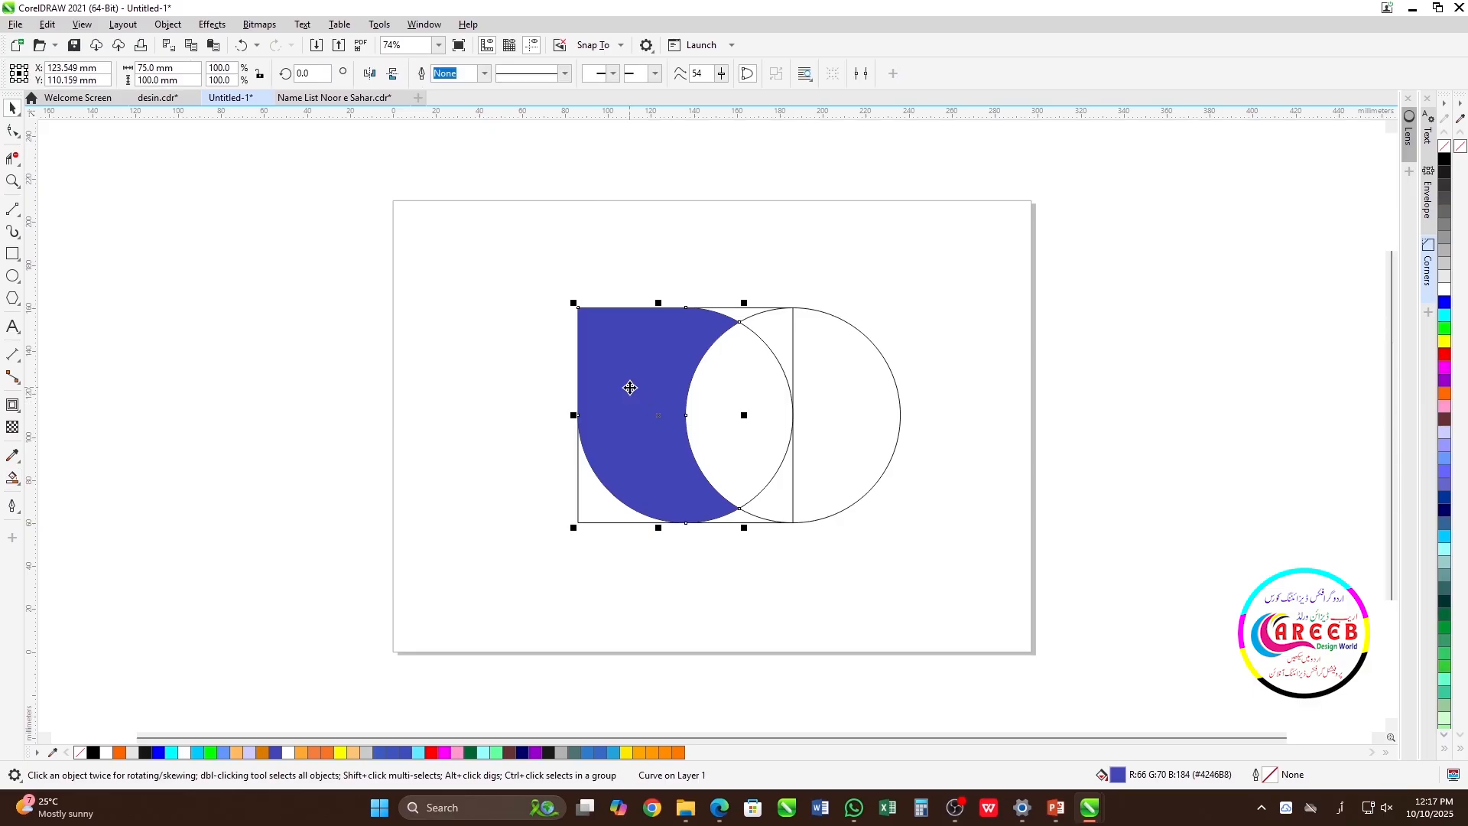
# Separate the blue petal from the construction outlines and move the three outlines off the page to the right.
pyautogui.moveTo(628, 389); pyautogui.dragTo(386, 389)
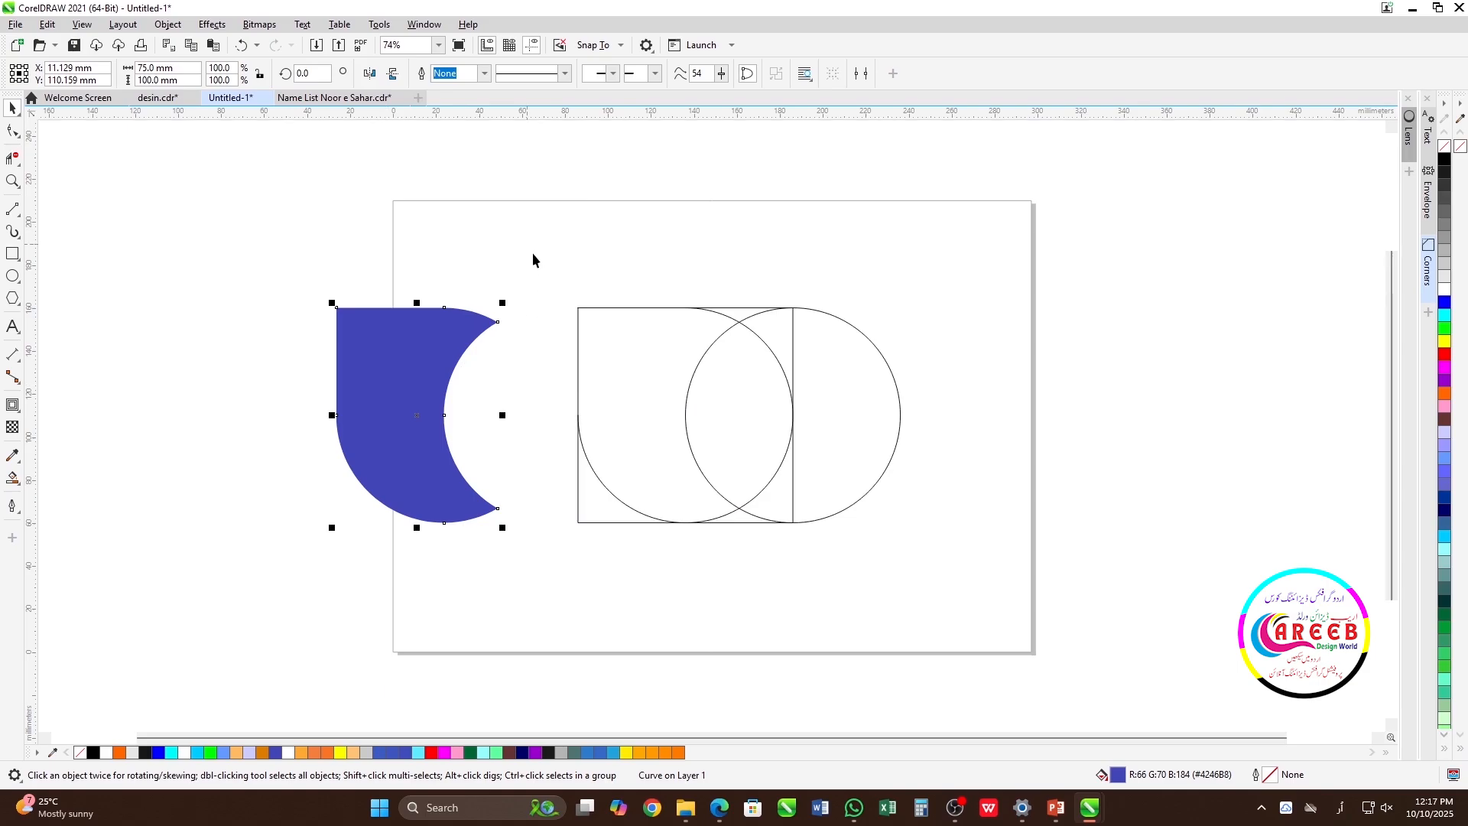
pyautogui.moveTo(528, 247); pyautogui.dragTo(984, 571)
pyautogui.scroll(-1, 704, 498)
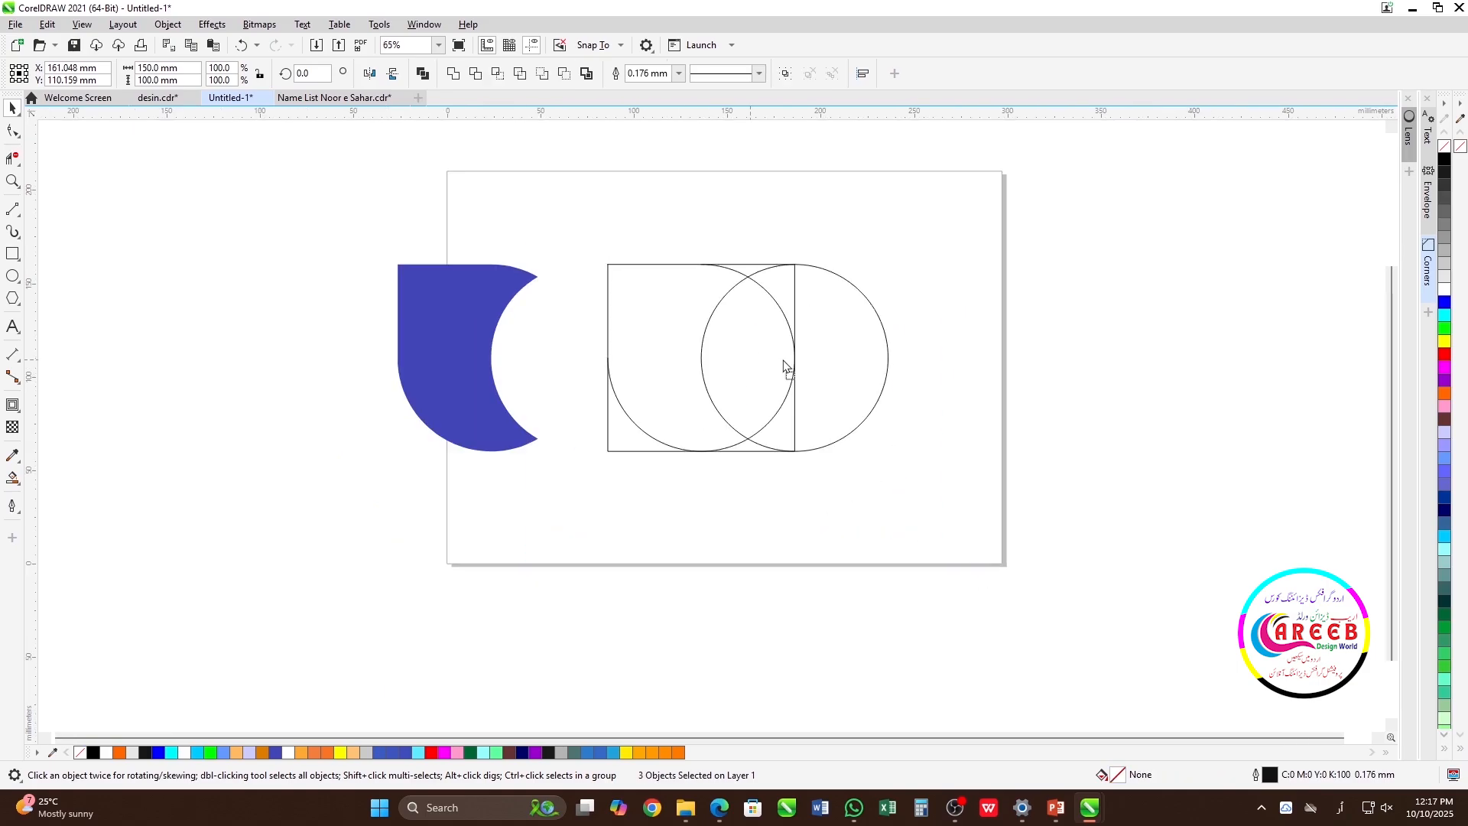
pyautogui.moveTo(784, 365); pyautogui.dragTo(1223, 352)
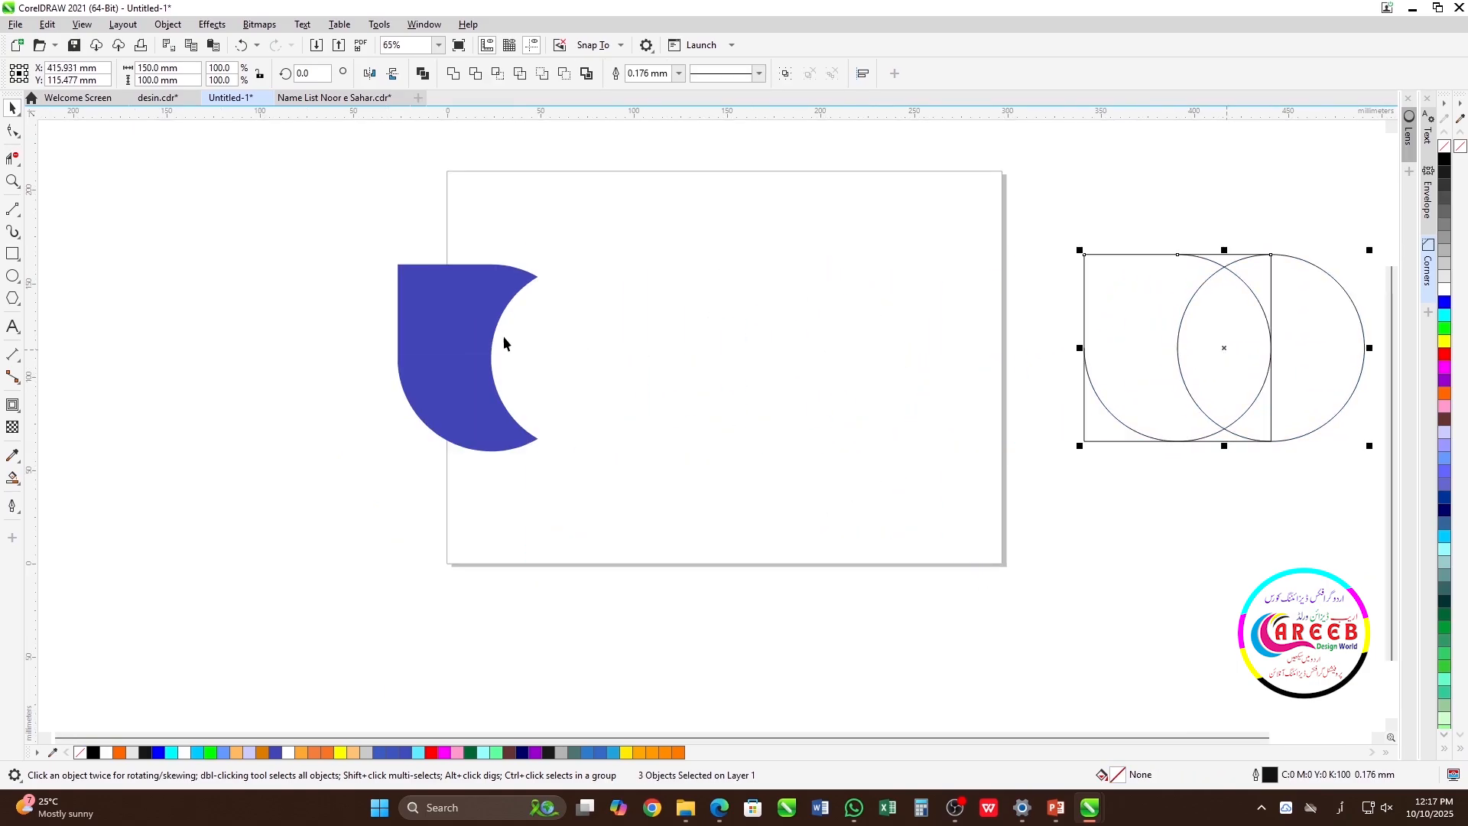
# Centre the blue petal on the page, shrink it to about 54.7 × 72.9 mm, and shift it up and left.
pyautogui.click(468, 330)
pyautogui.press('p')
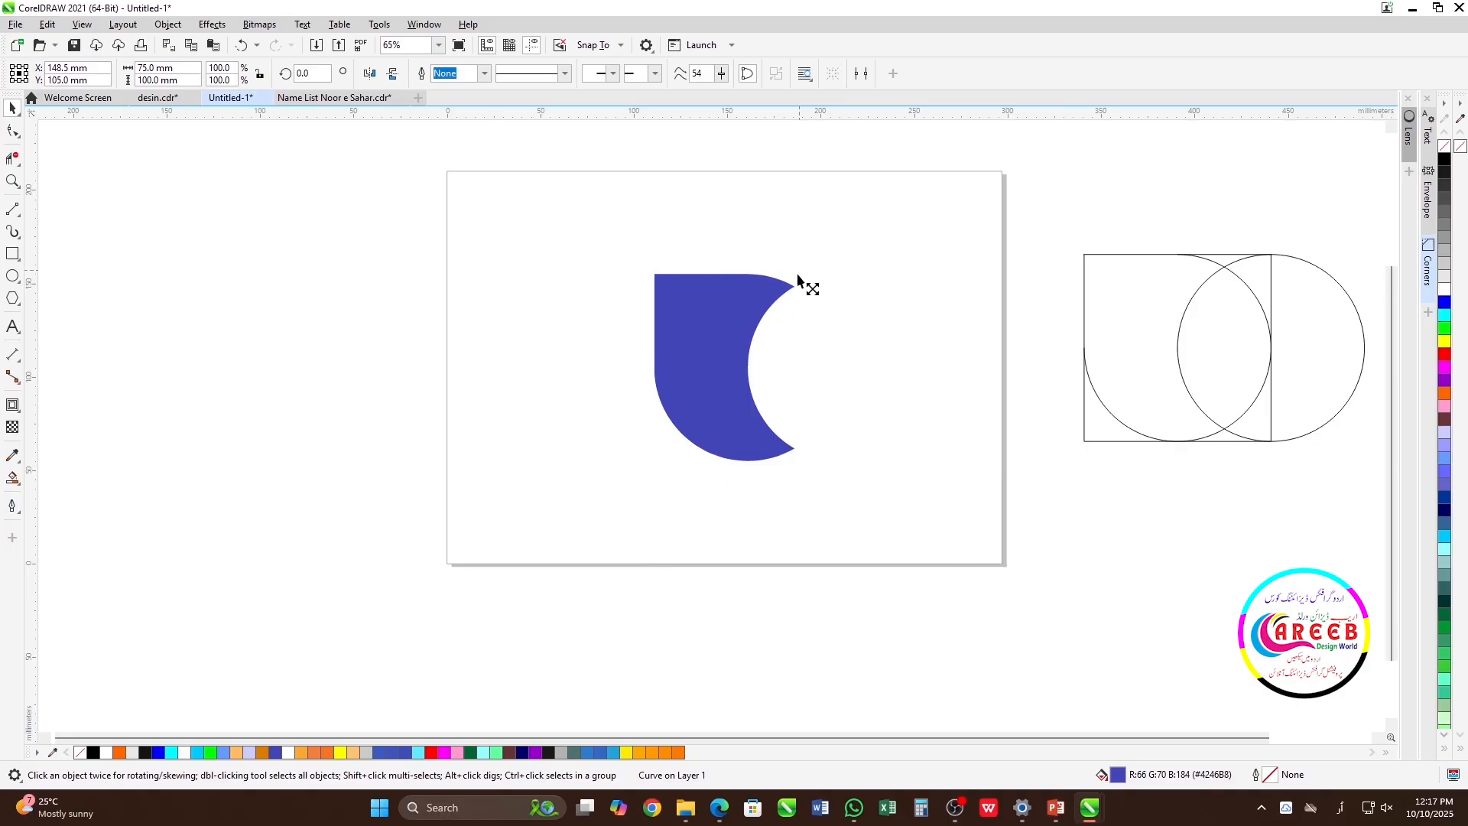
pyautogui.moveTo(800, 270); pyautogui.dragTo(780, 295)
pyautogui.moveTo(730, 342); pyautogui.dragTo(633, 304)
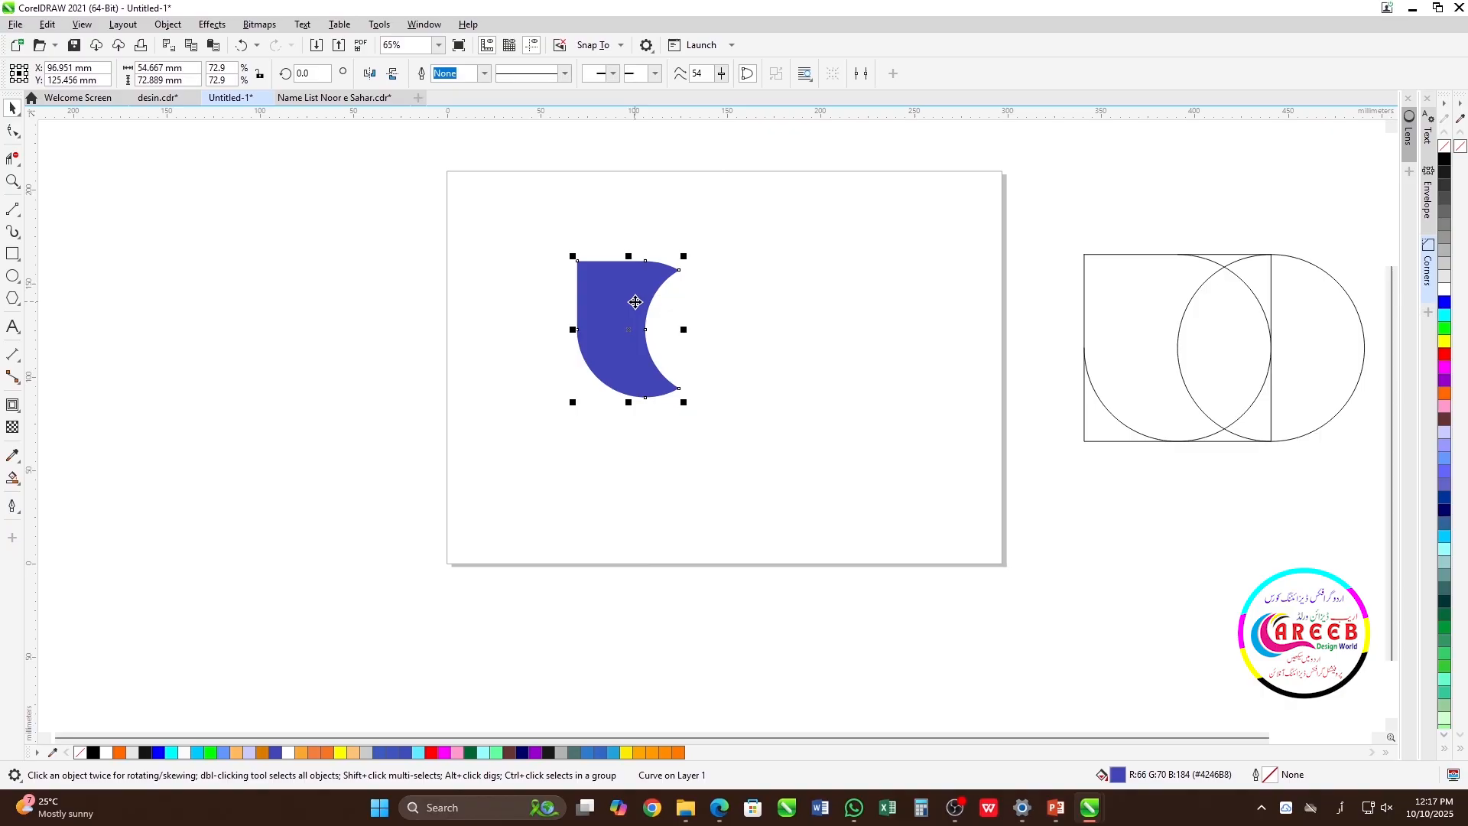
# Recolour the petal yellow and give it a diagonal linear fountain fill starting with orange at its upper-left corner.
pyautogui.click(340, 752)
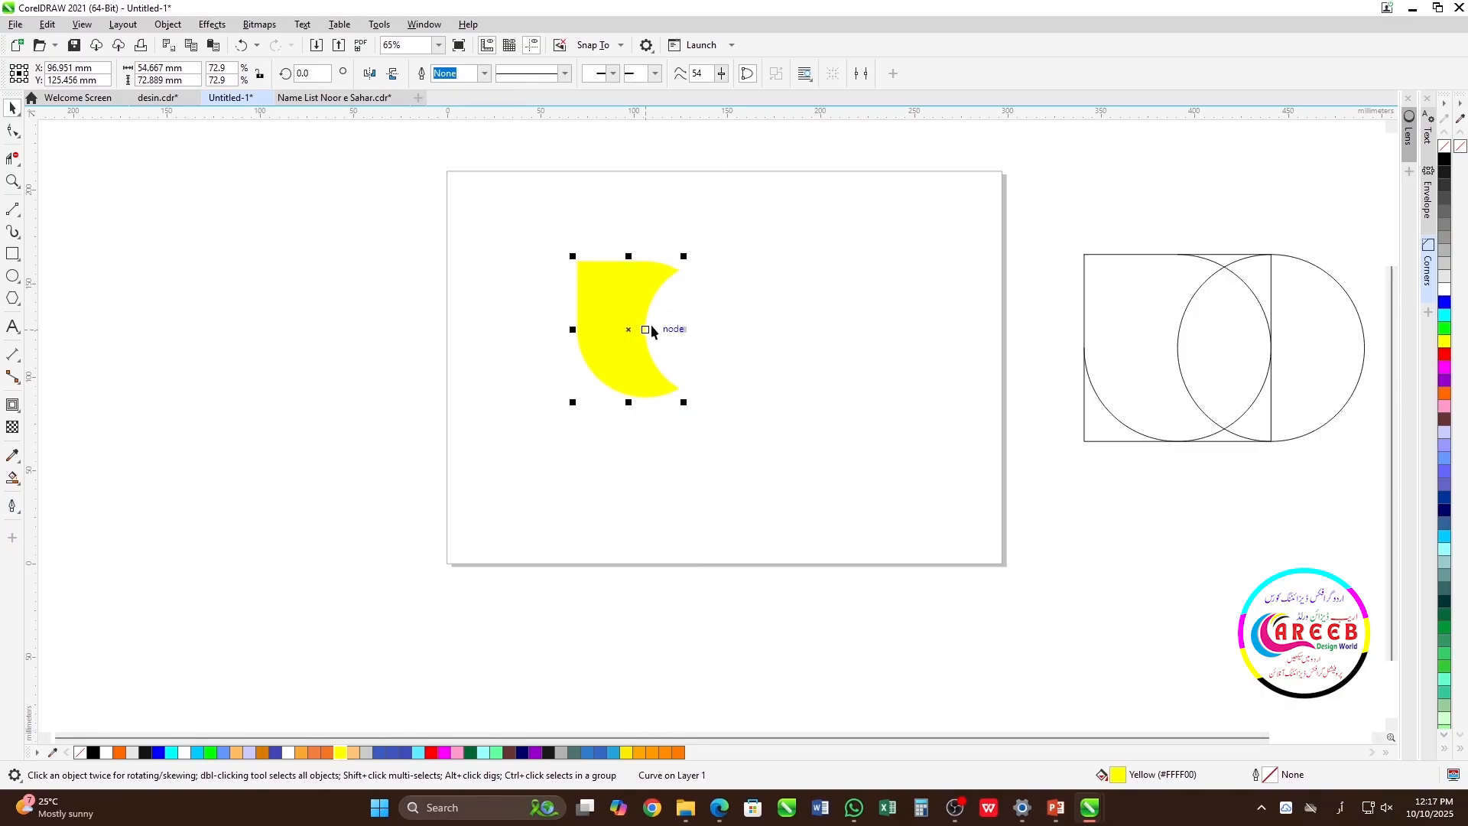
pyautogui.press('g')
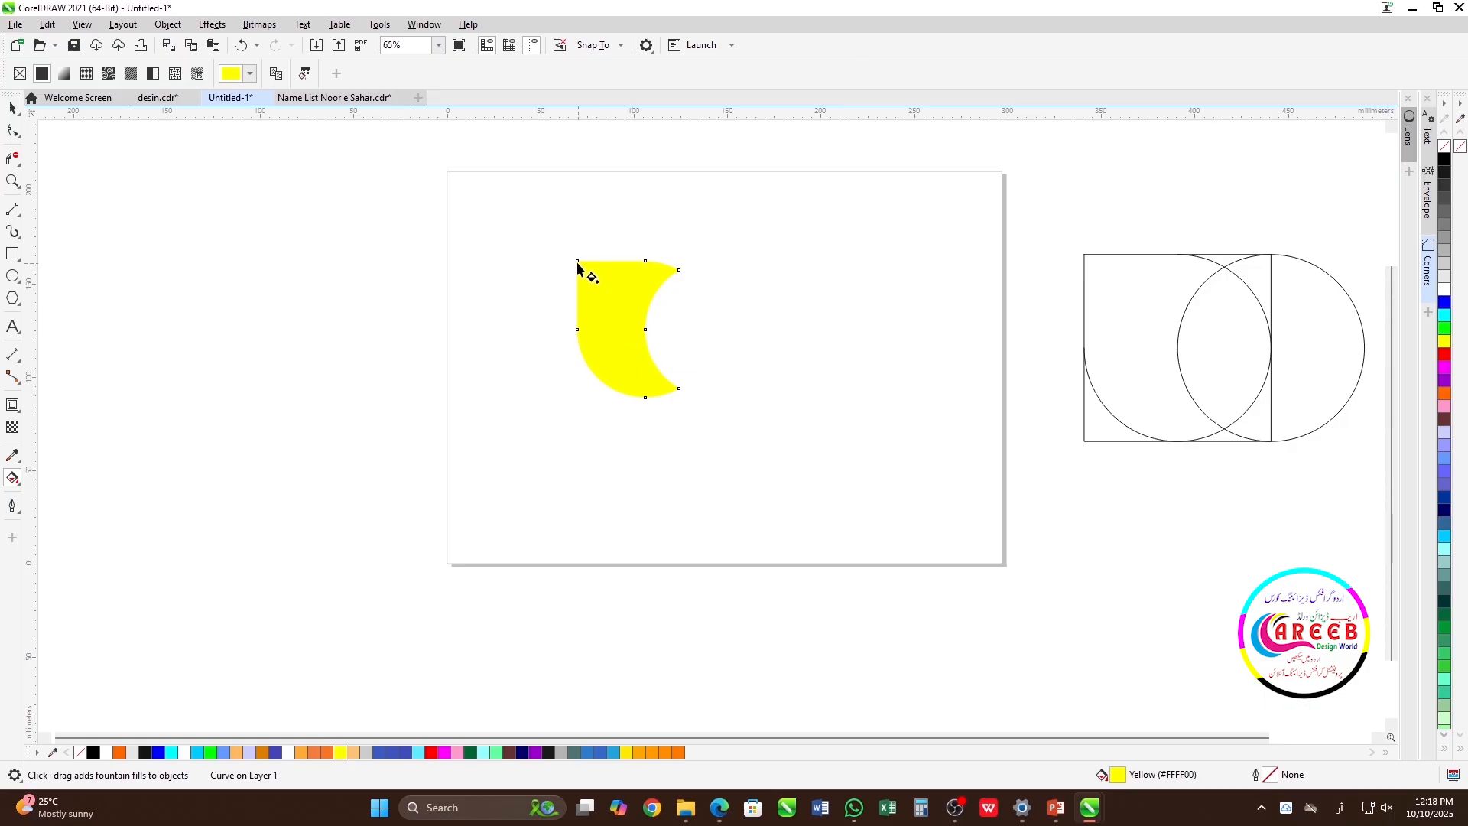
pyautogui.moveTo(577, 261); pyautogui.dragTo(673, 384)
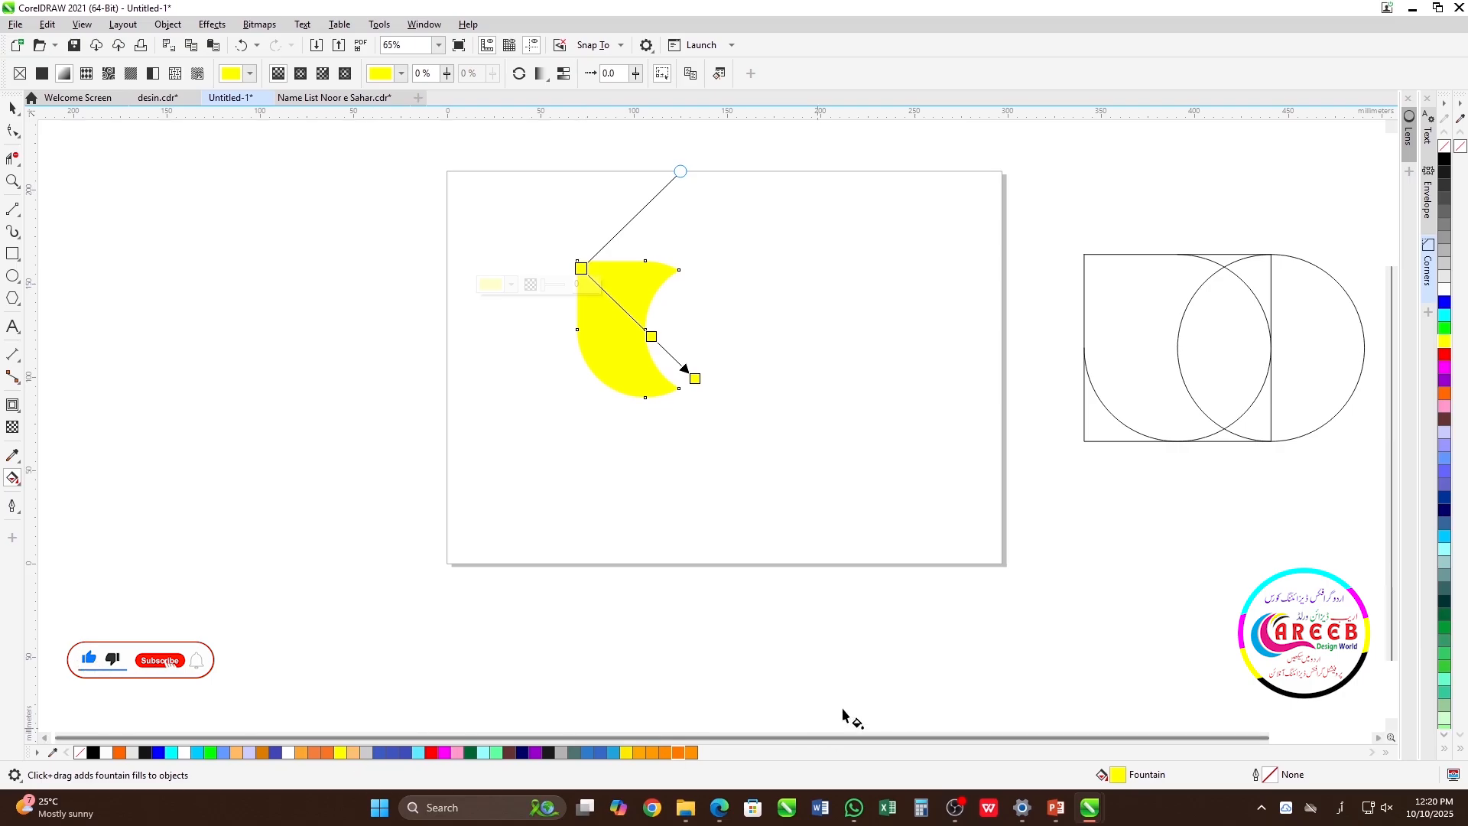
pyautogui.click(1444, 393)
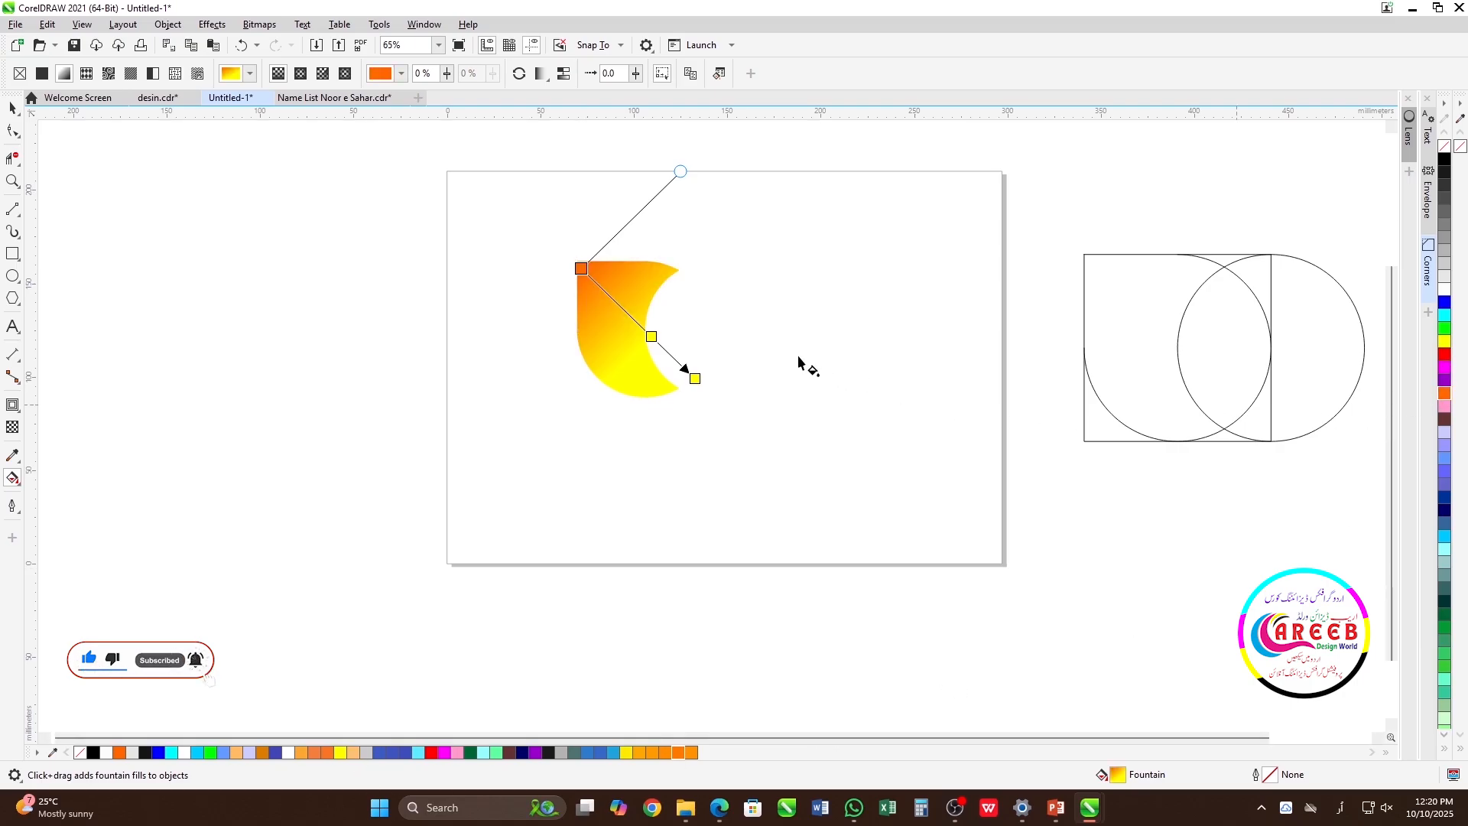
# Add an intermediate orange colour stop at 29% along the petal's fountain fill and skew the gradient to a steeper angle.
pyautogui.click(591, 278)
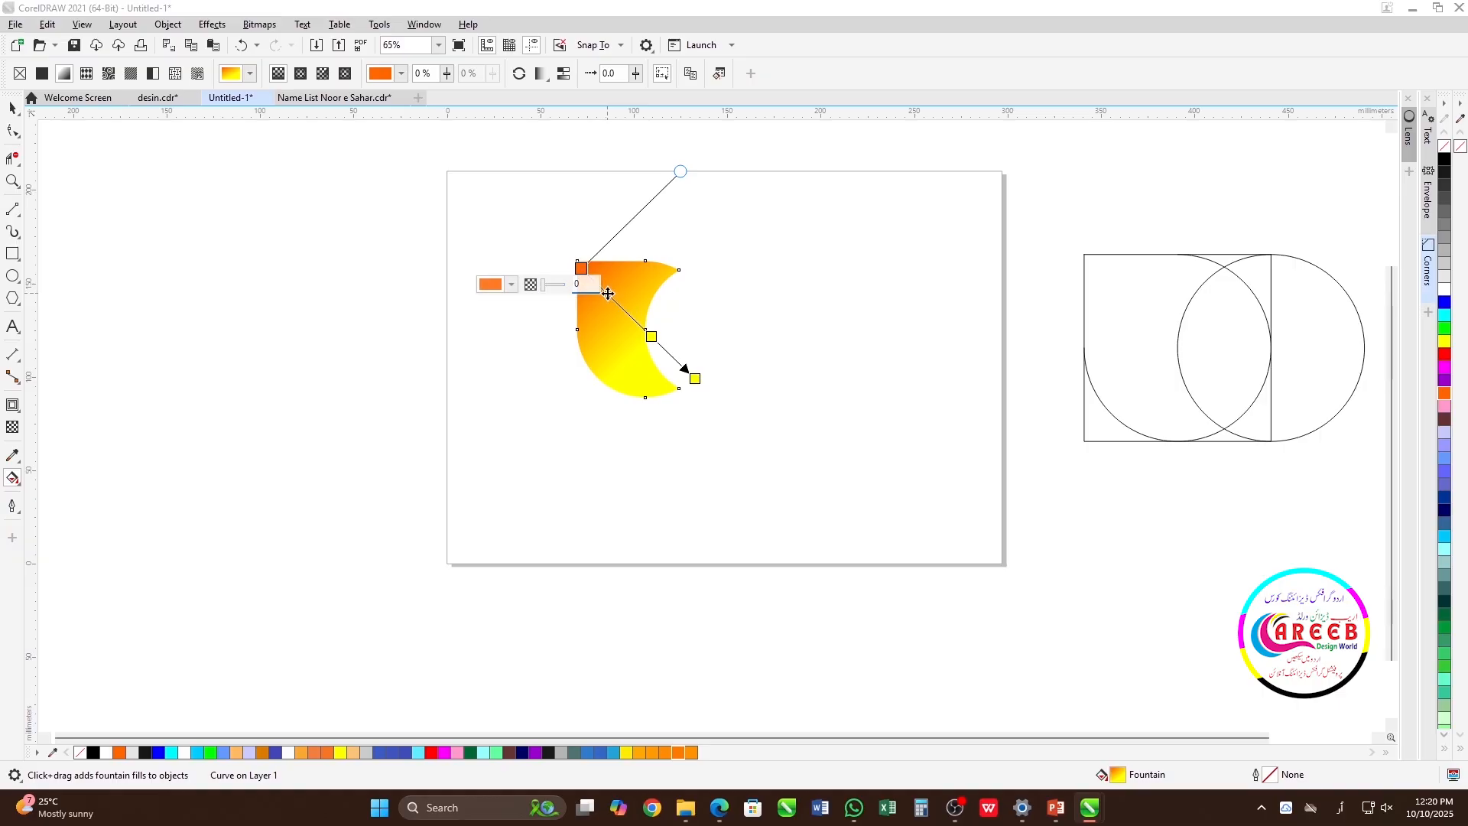
pyautogui.doubleClick(614, 300)
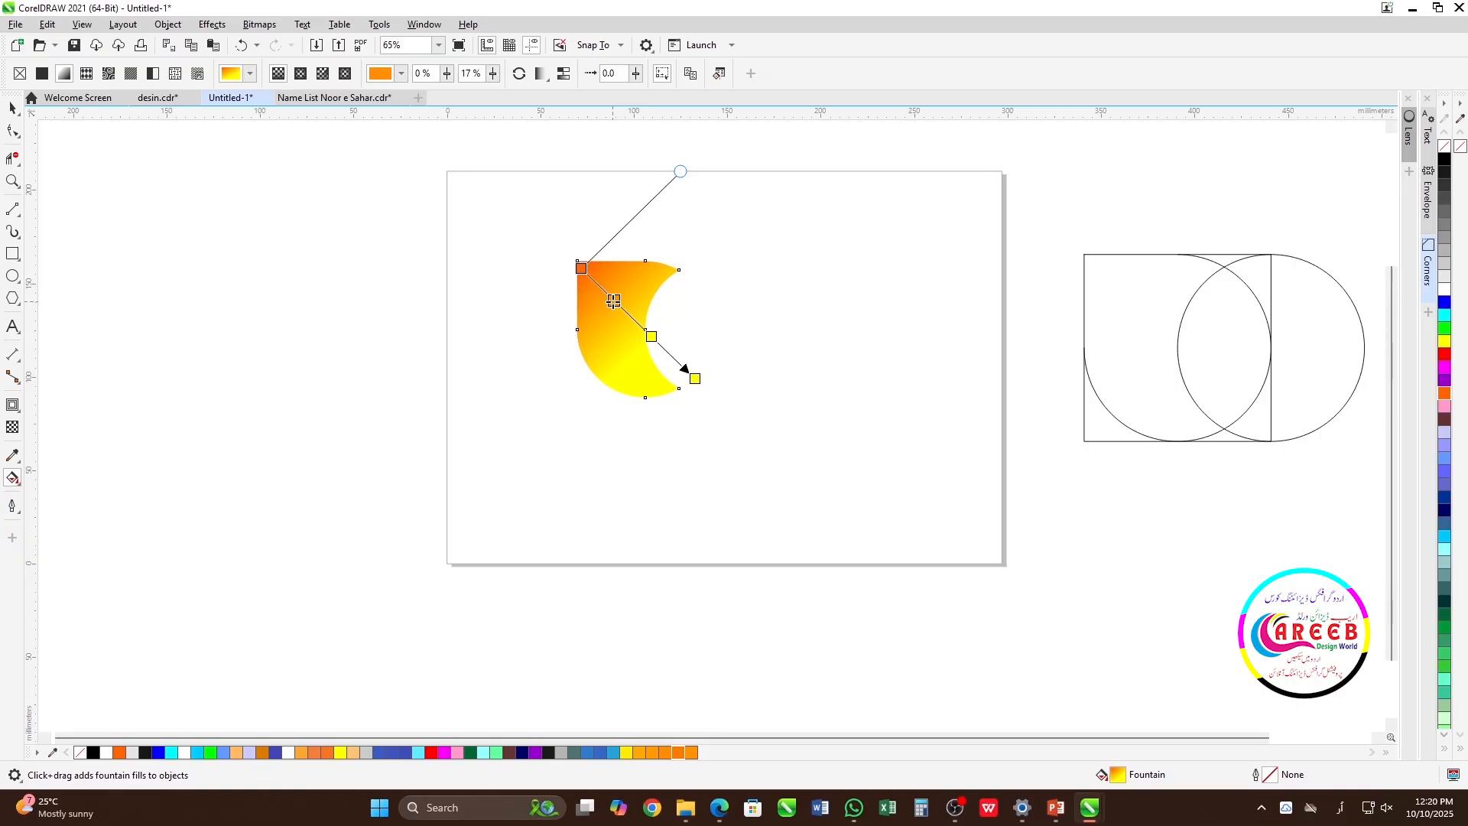
pyautogui.click(614, 300)
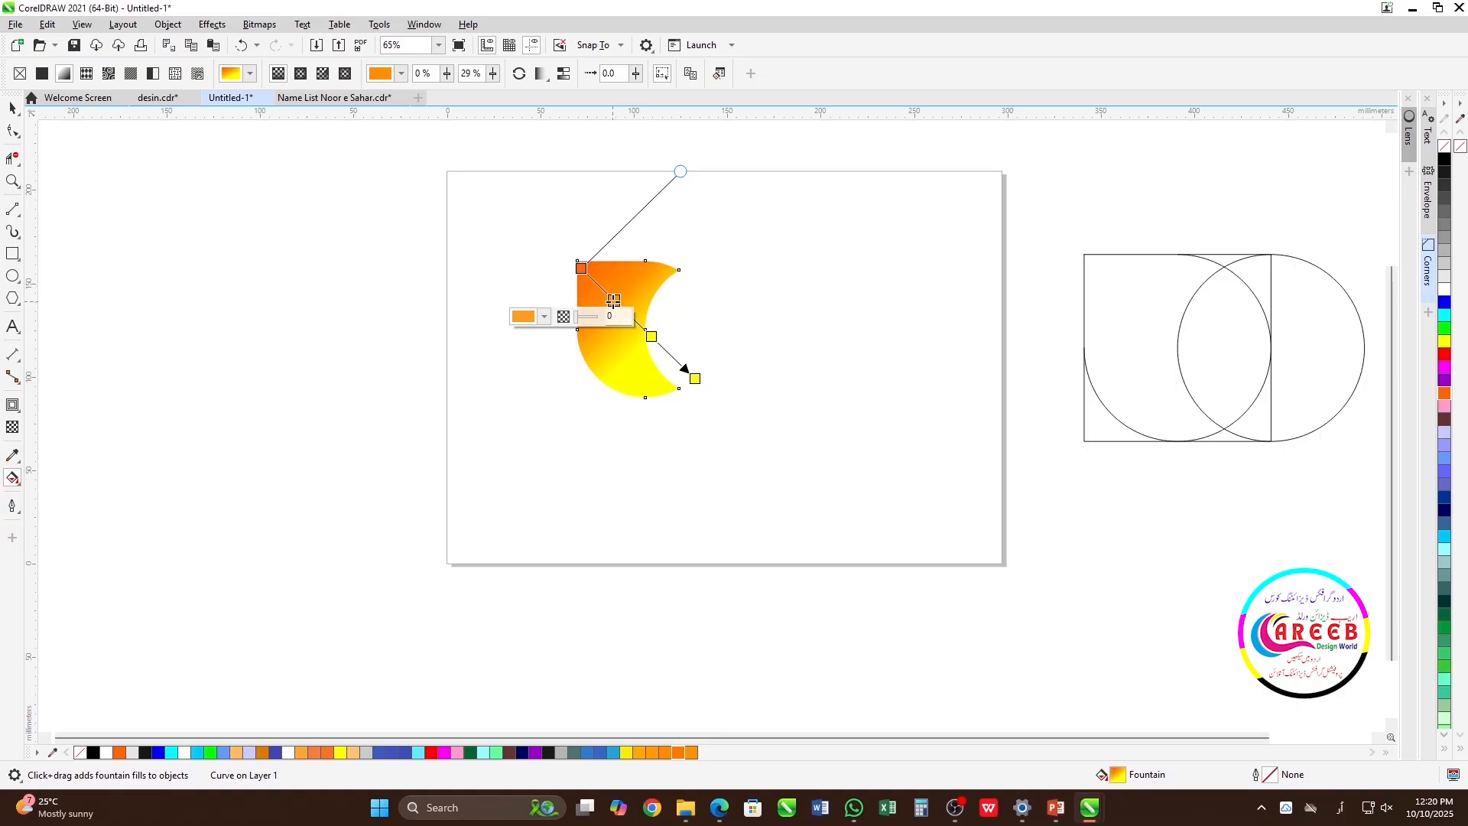
pyautogui.moveTo(681, 171); pyautogui.dragTo(637, 156)
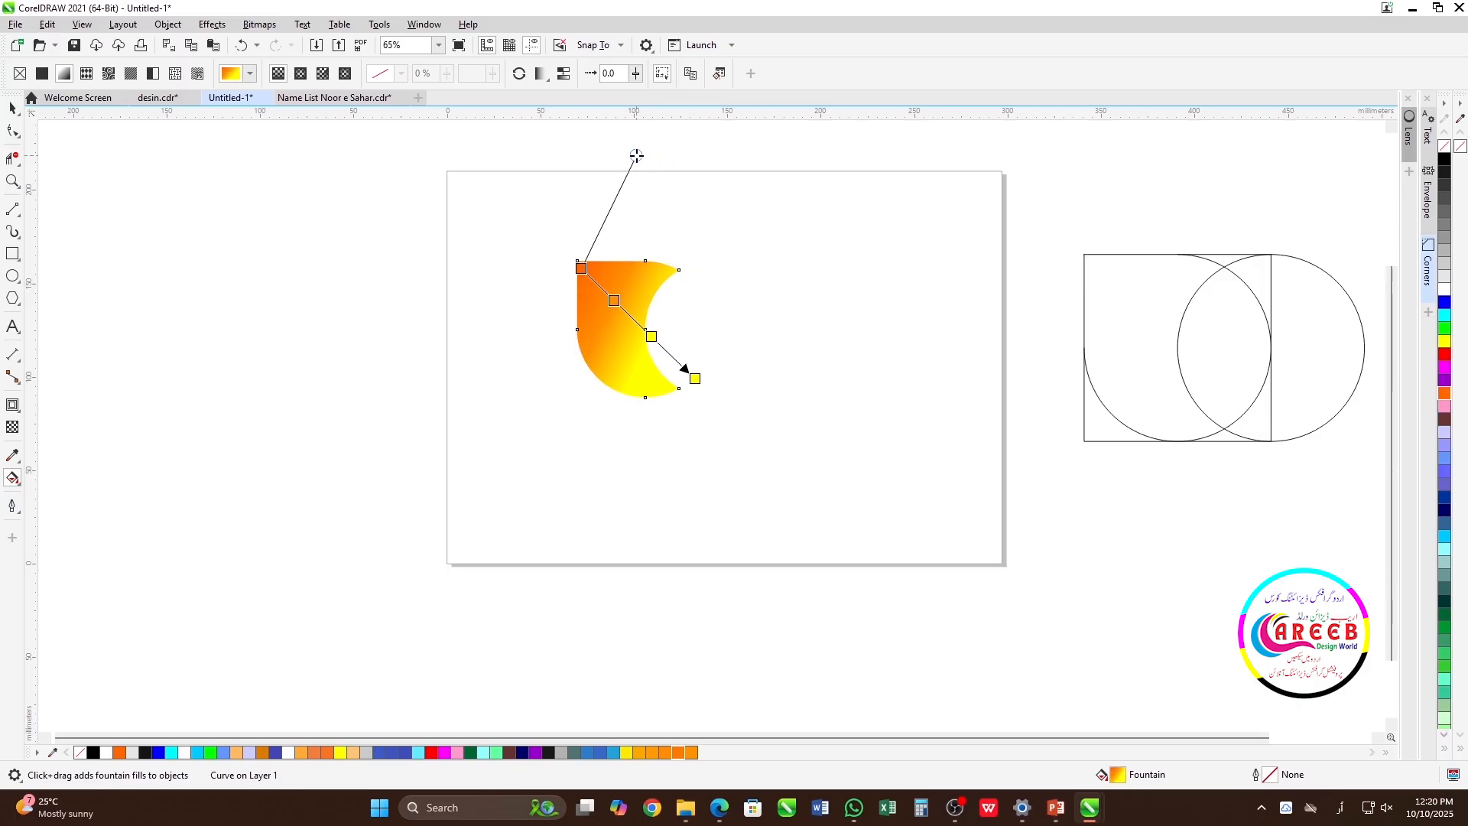
pyautogui.doubleClick(614, 300)
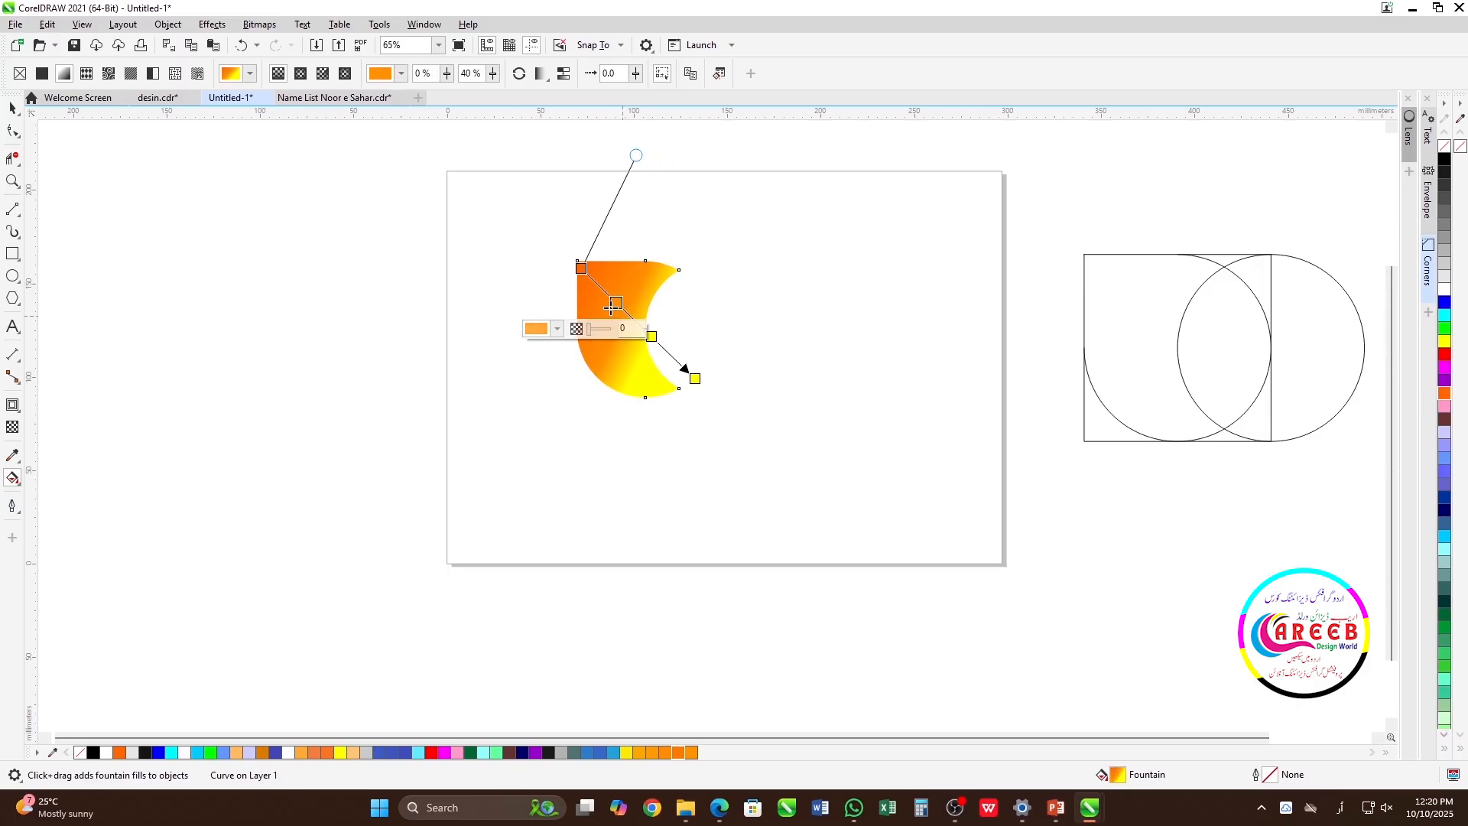
pyautogui.moveTo(615, 300); pyautogui.dragTo(627, 312)
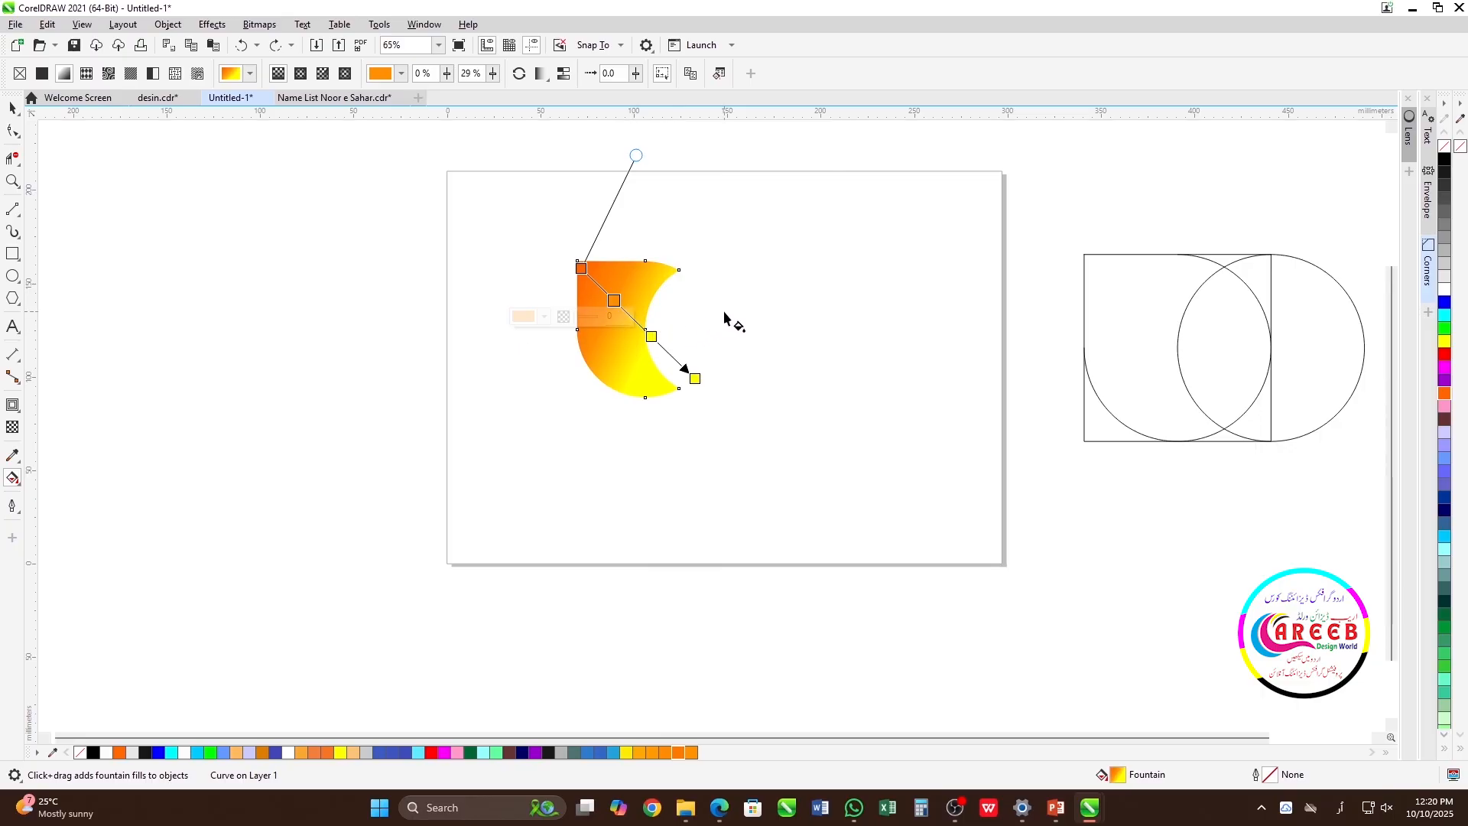
# Copy the petal rotated 60° clockwise around its lower-right tip and repeat the copy to form a six-petal flower.
pyautogui.press('space')
pyautogui.click(636, 310)
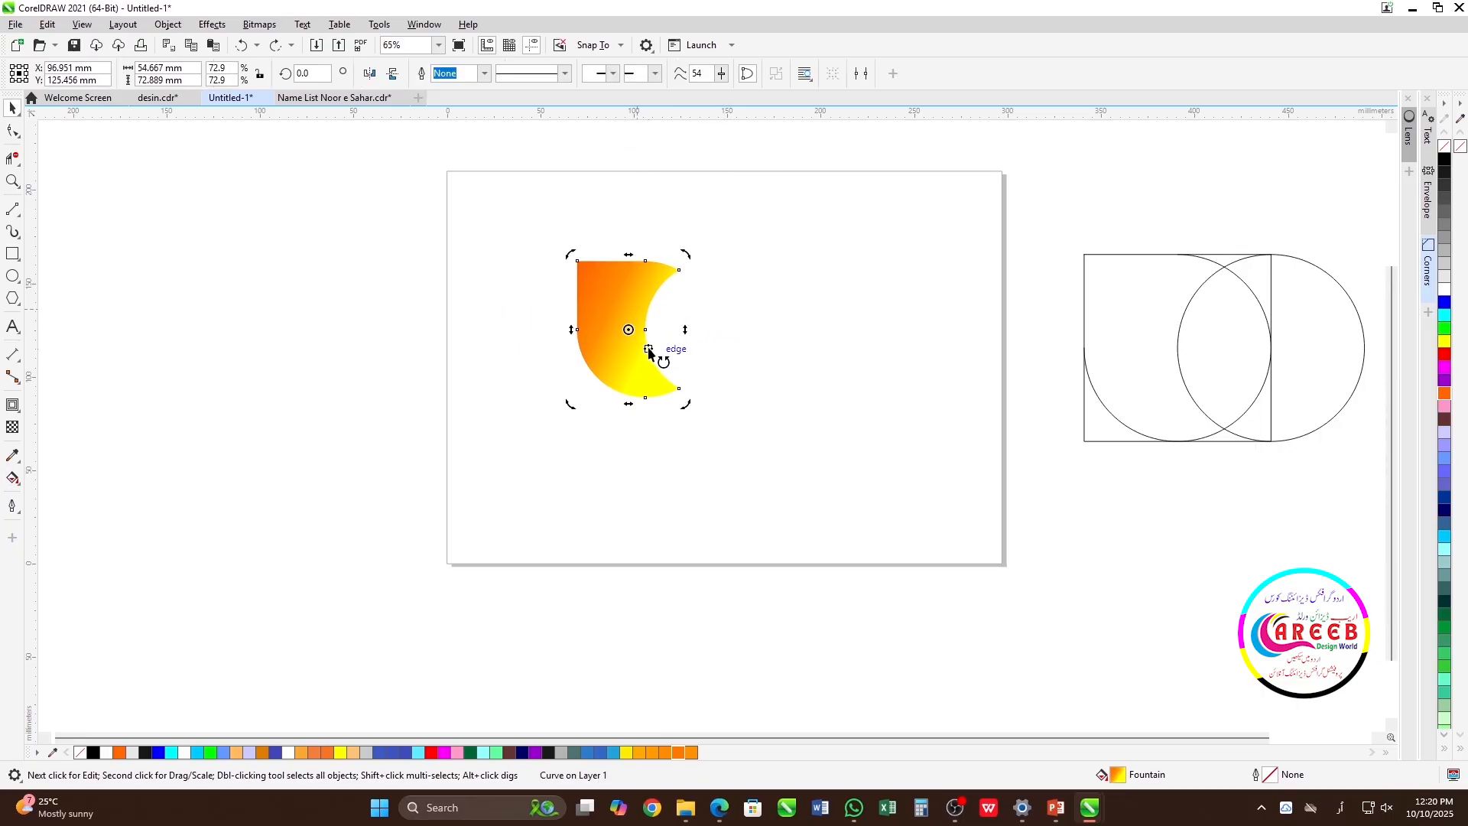
pyautogui.moveTo(627, 331); pyautogui.dragTo(679, 388)
pyautogui.moveTo(698, 259); pyautogui.dragTo(769, 350)
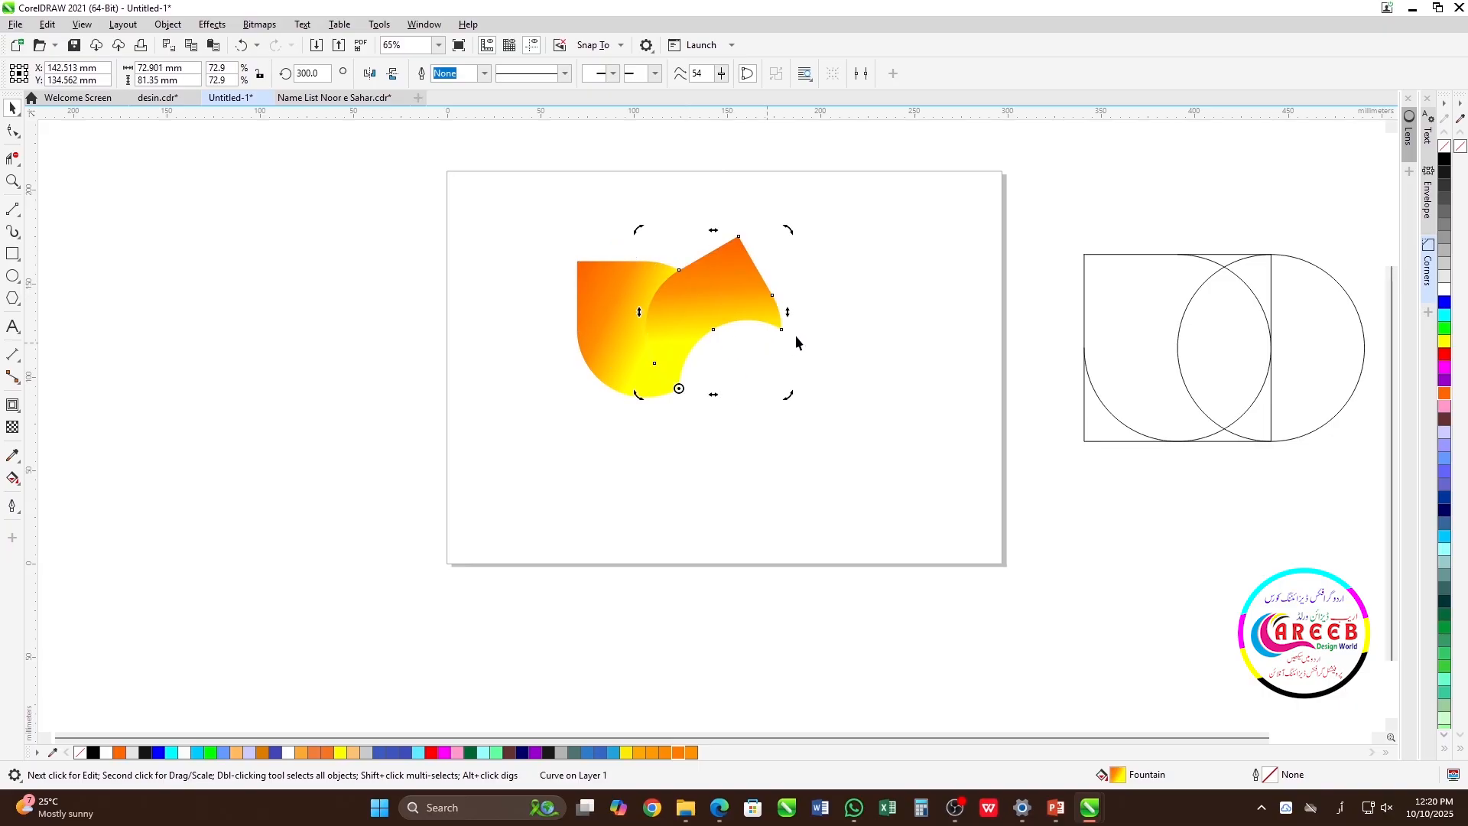
pyautogui.hotkey('ctrl', 'r')
pyautogui.hotkey('ctrl', 'r')
pyautogui.hotkey('ctrl', 'r')
pyautogui.hotkey('ctrl', 'r')
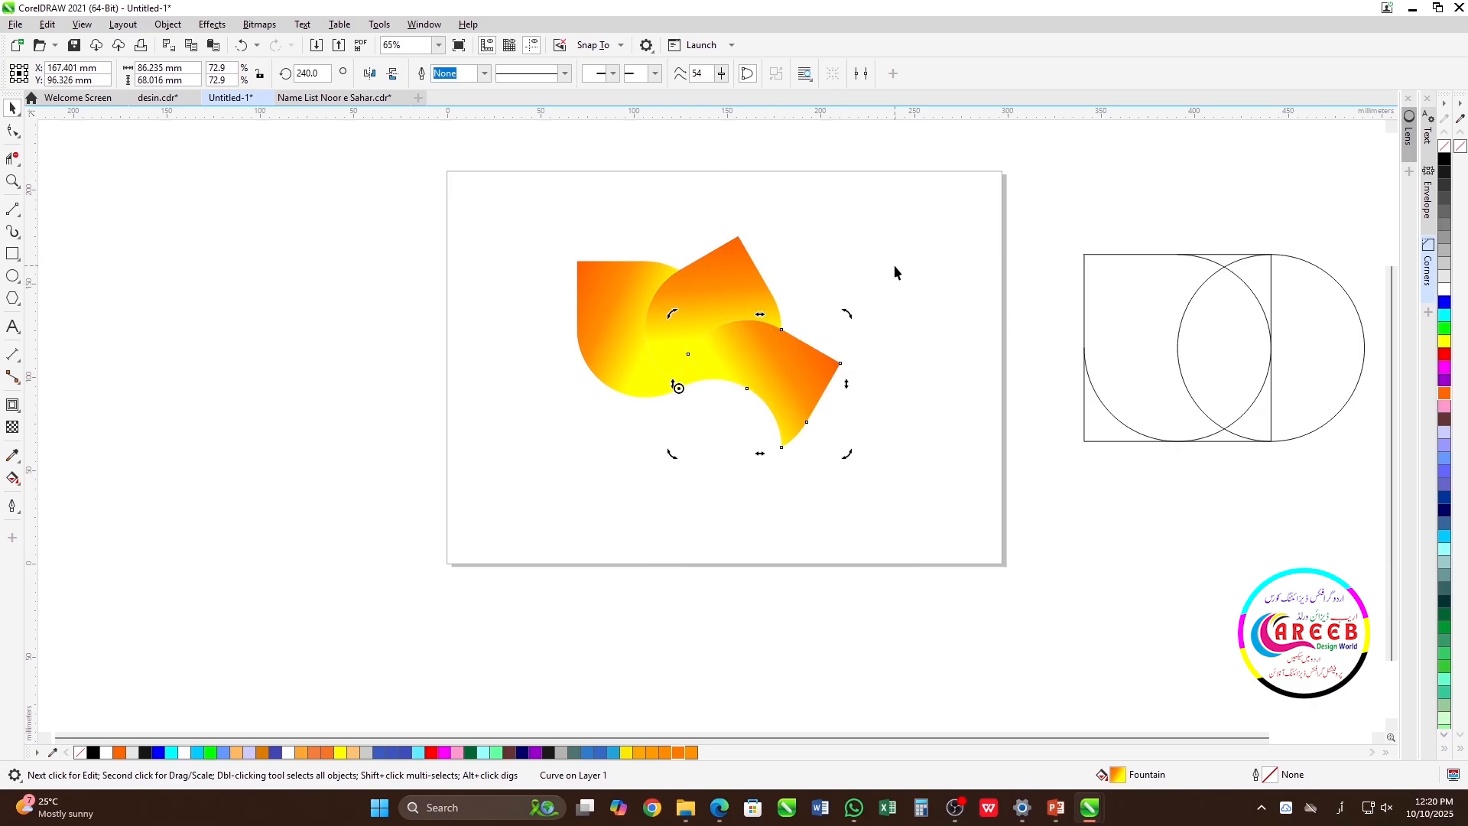
pyautogui.click(895, 266)
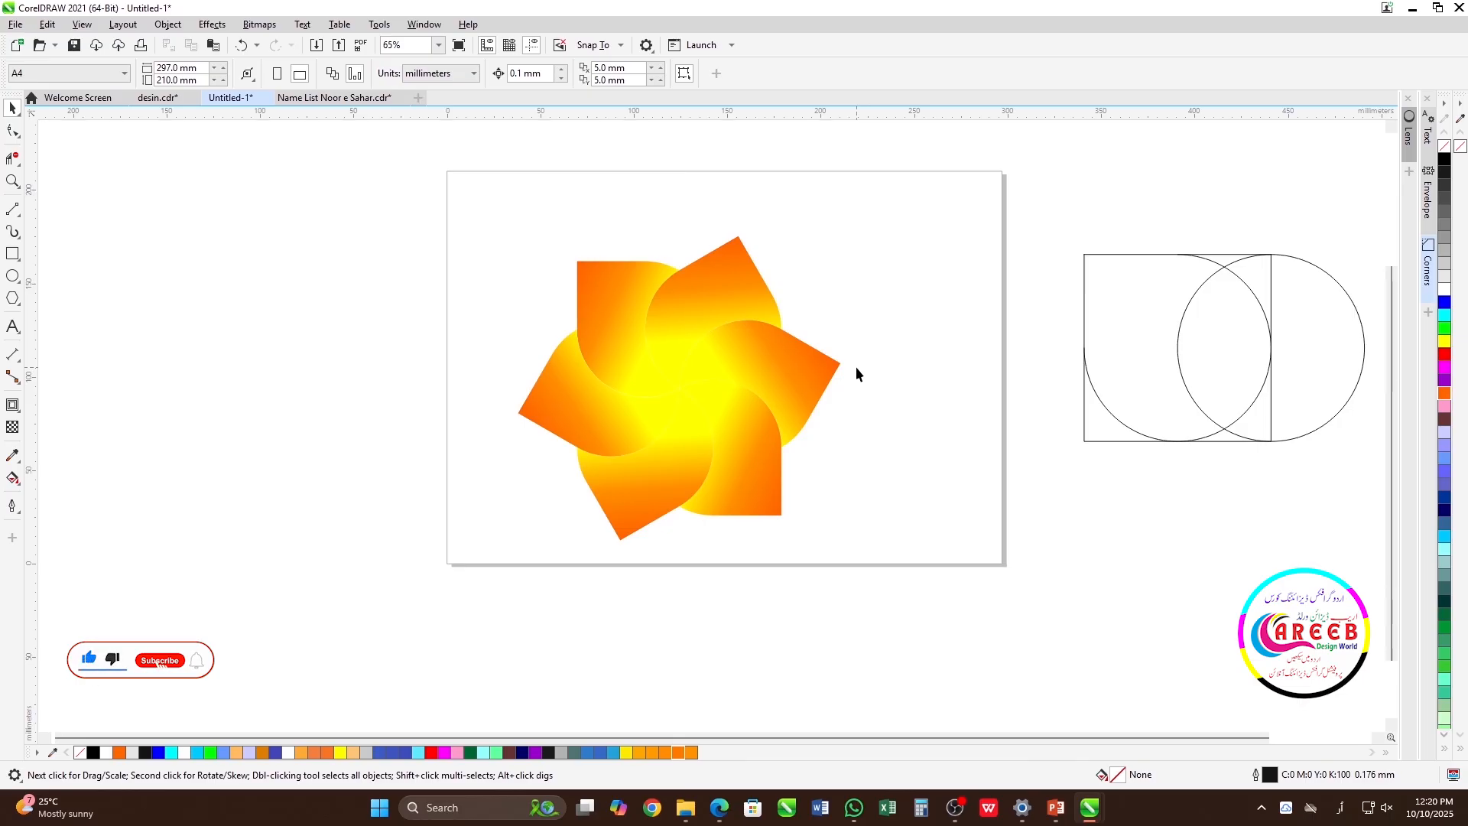
# Shrink the right construction circle to about 20 mm and centre it and the grouped petals on the page.
pyautogui.click(1249, 288)
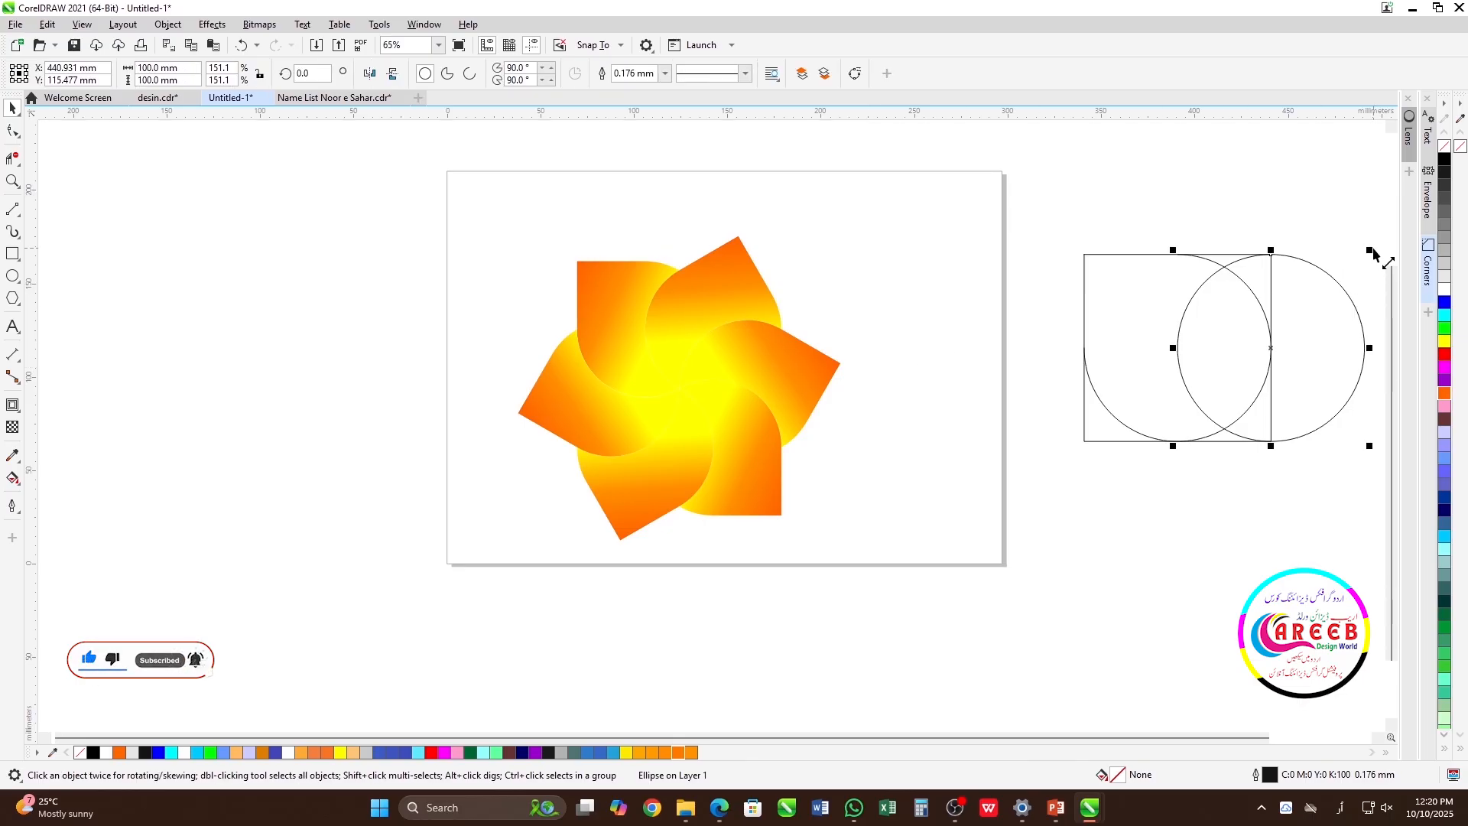
pyautogui.moveTo(1367, 254); pyautogui.dragTo(1296, 327)
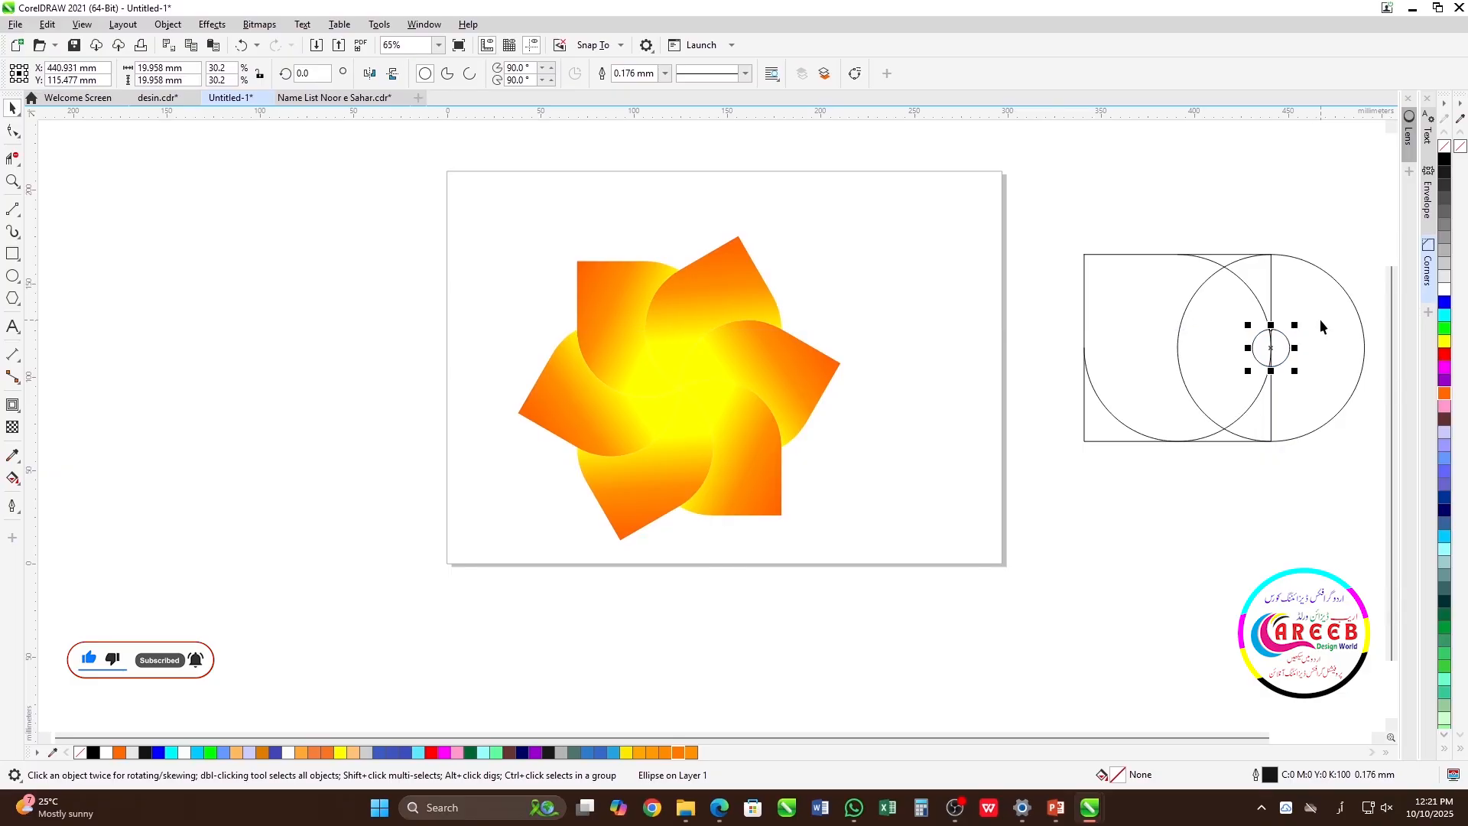
pyautogui.keyDown('shift'); pyautogui.click(805, 363); pyautogui.keyUp('shift')
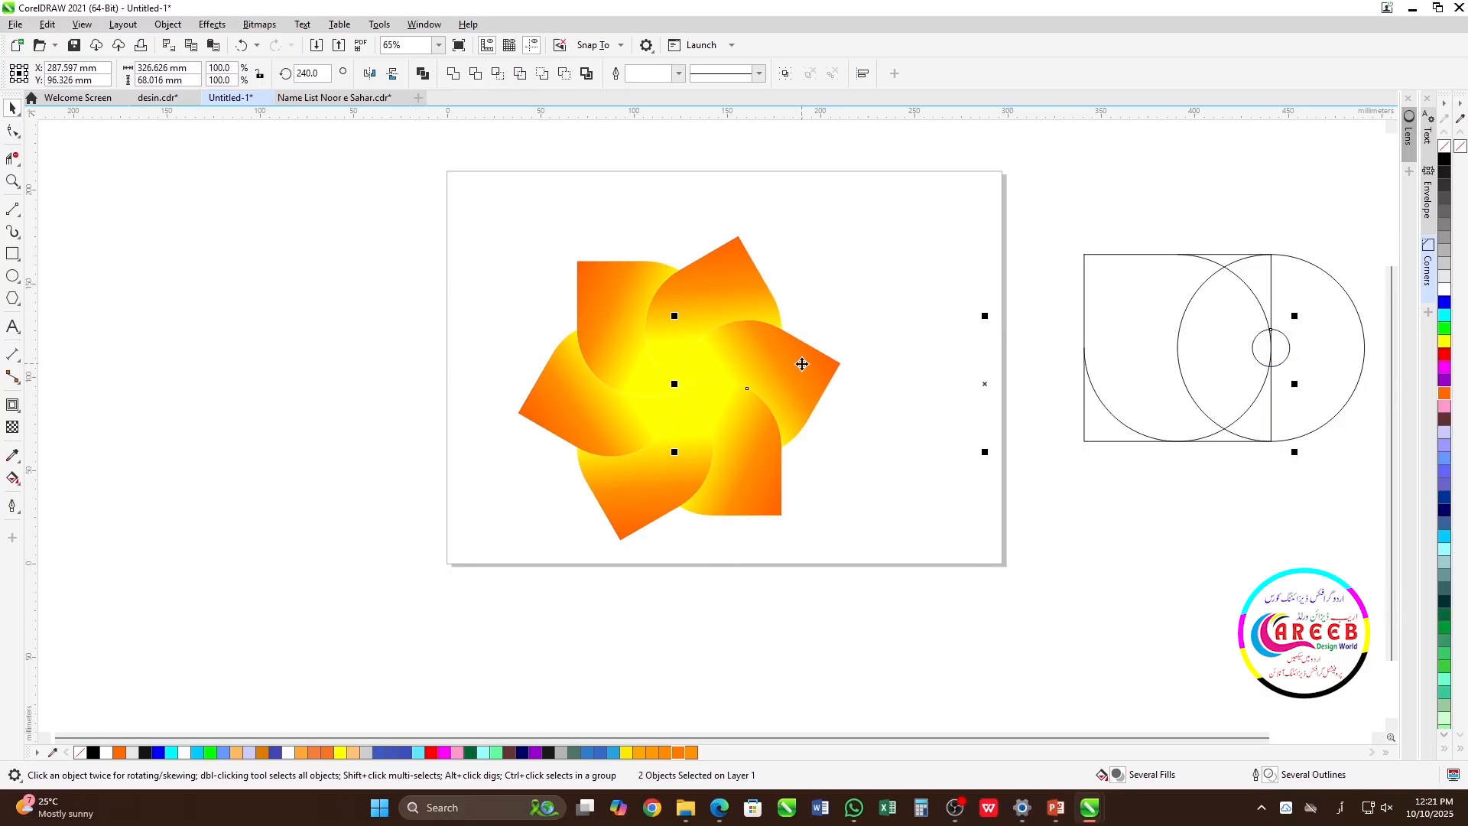
pyautogui.press('p')
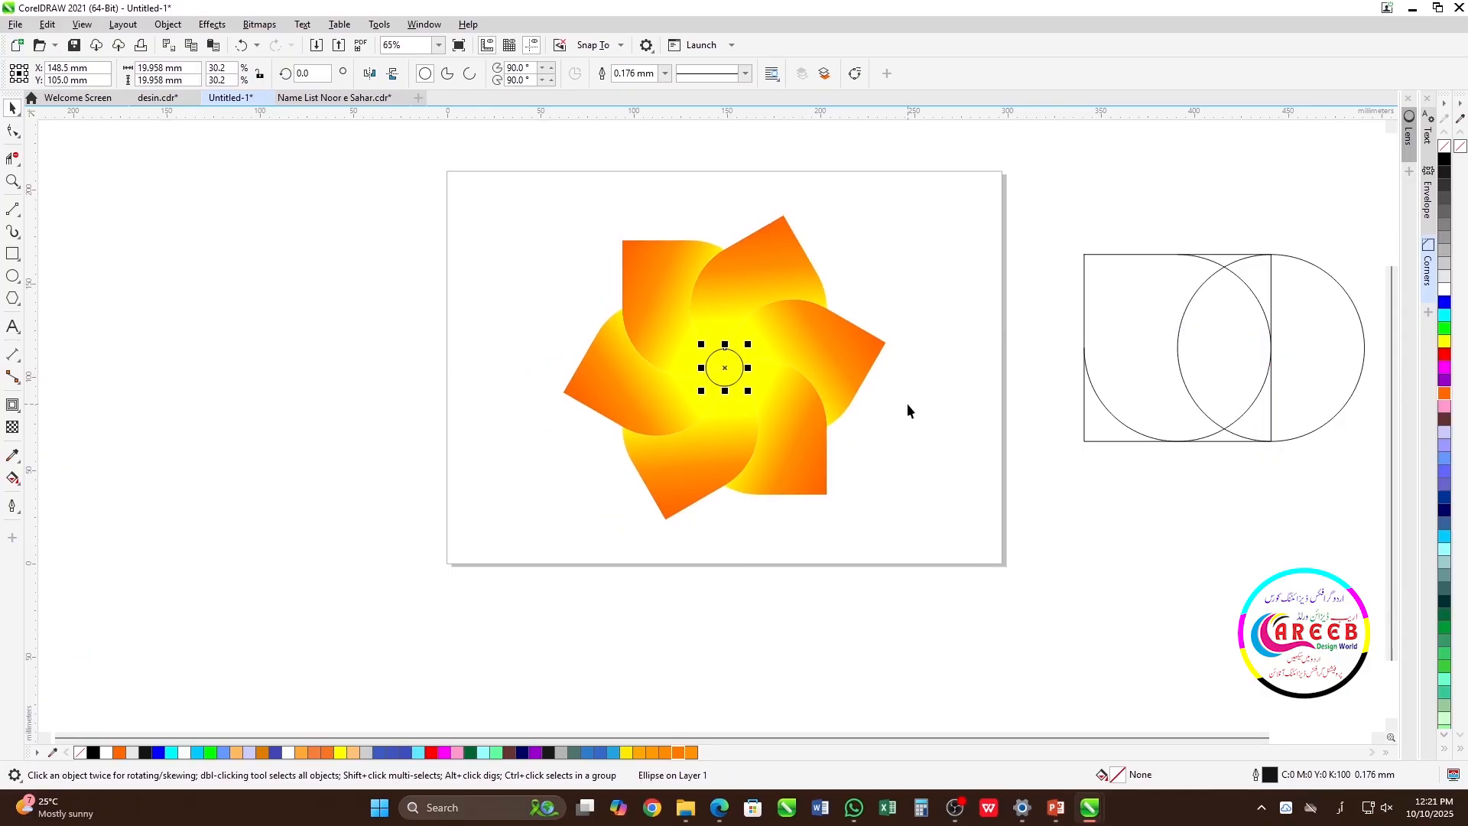
# Build two concentric circles at the flower's centre, about 27.8 mm and 21 mm in diameter.
pyautogui.moveTo(748, 346); pyautogui.dragTo(742, 375)
pyautogui.scroll(2, 761, 329)
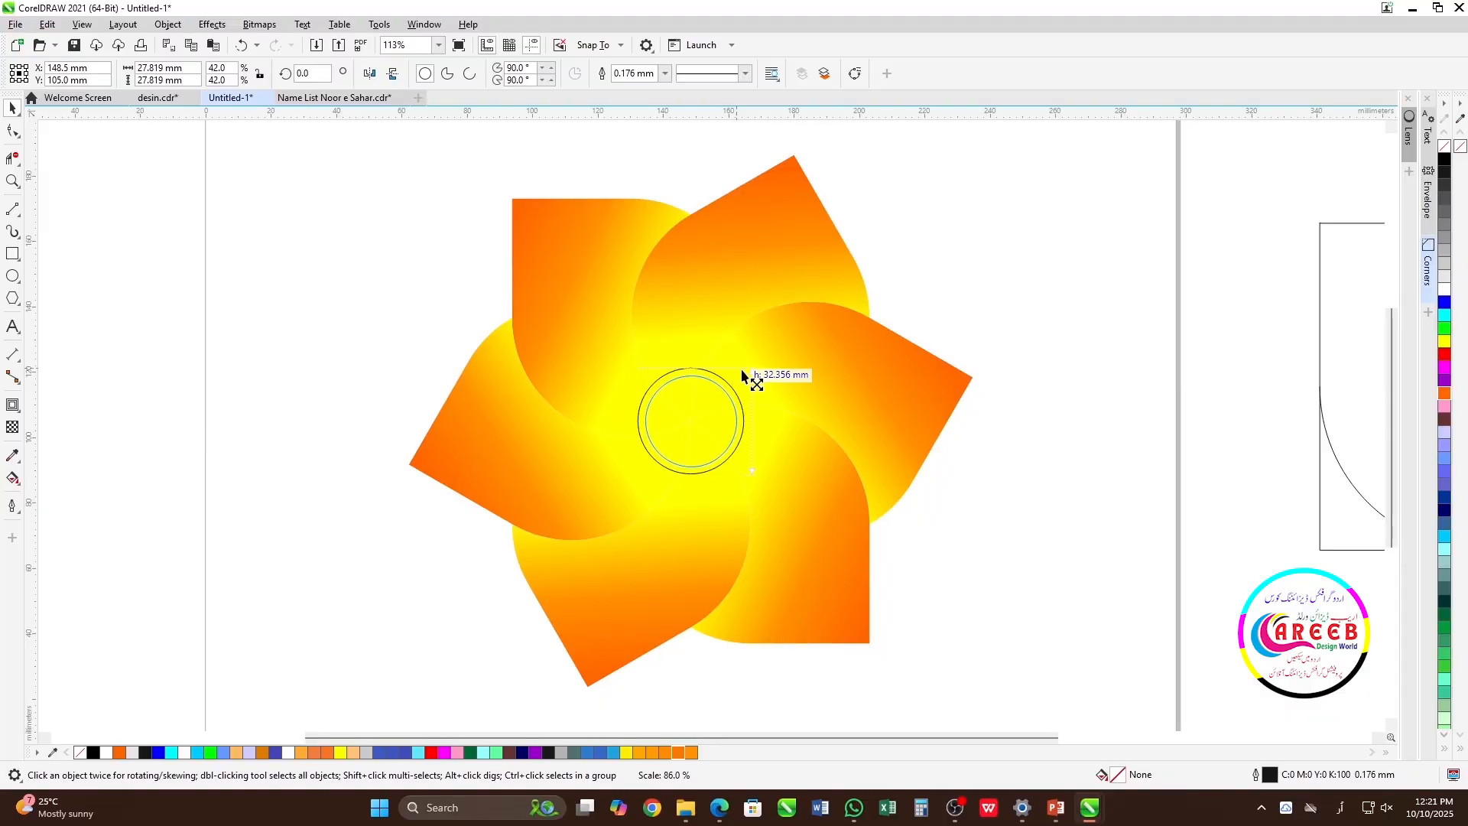
pyautogui.moveTo(743, 375); pyautogui.dragTo(738, 383)
# Fill the larger centre circle with orange and the smaller inner circle with yellow.
pyautogui.click(727, 395)
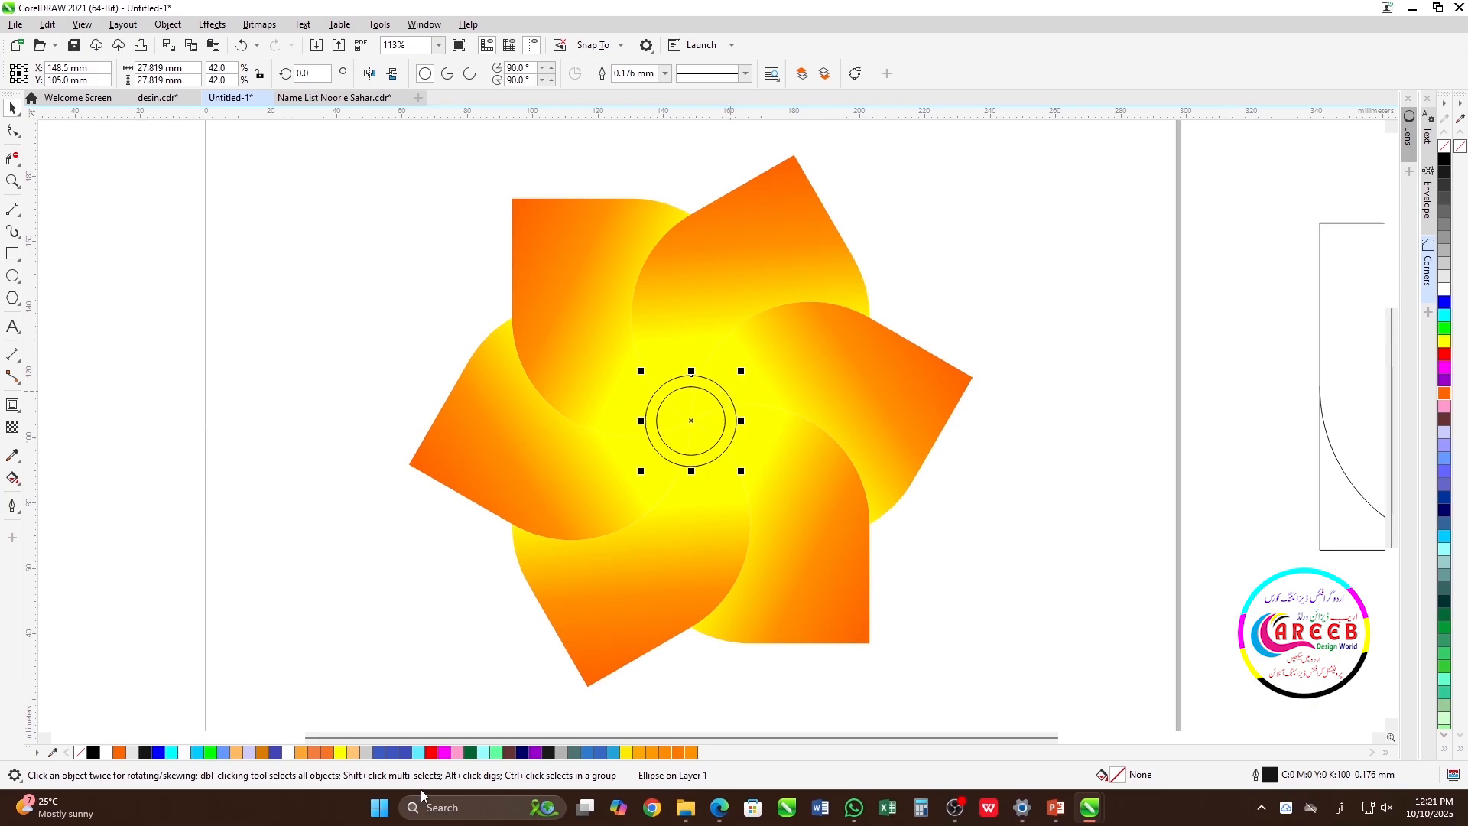
pyautogui.click(1446, 395)
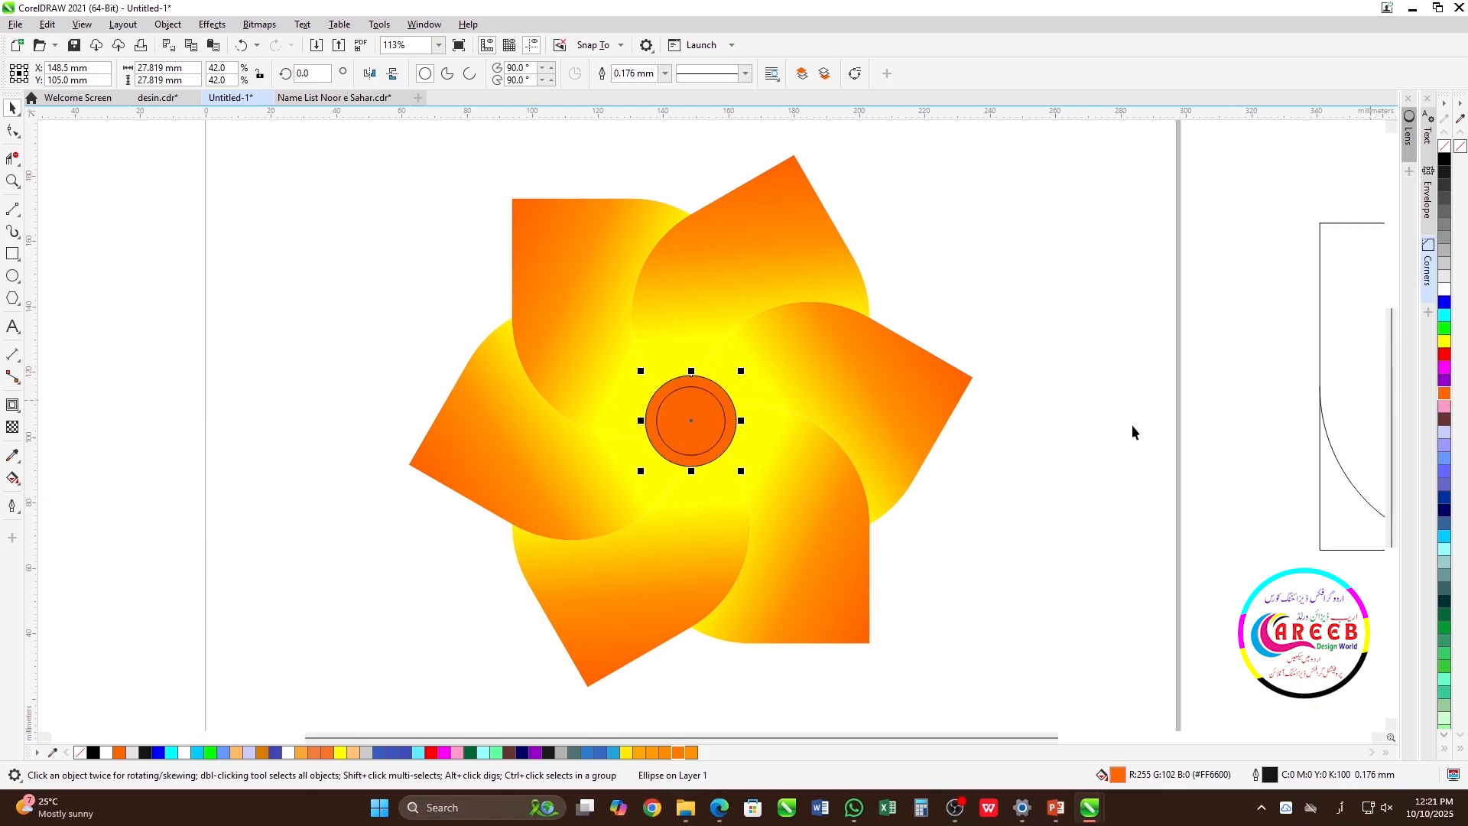
pyautogui.click(1063, 433)
pyautogui.click(693, 402)
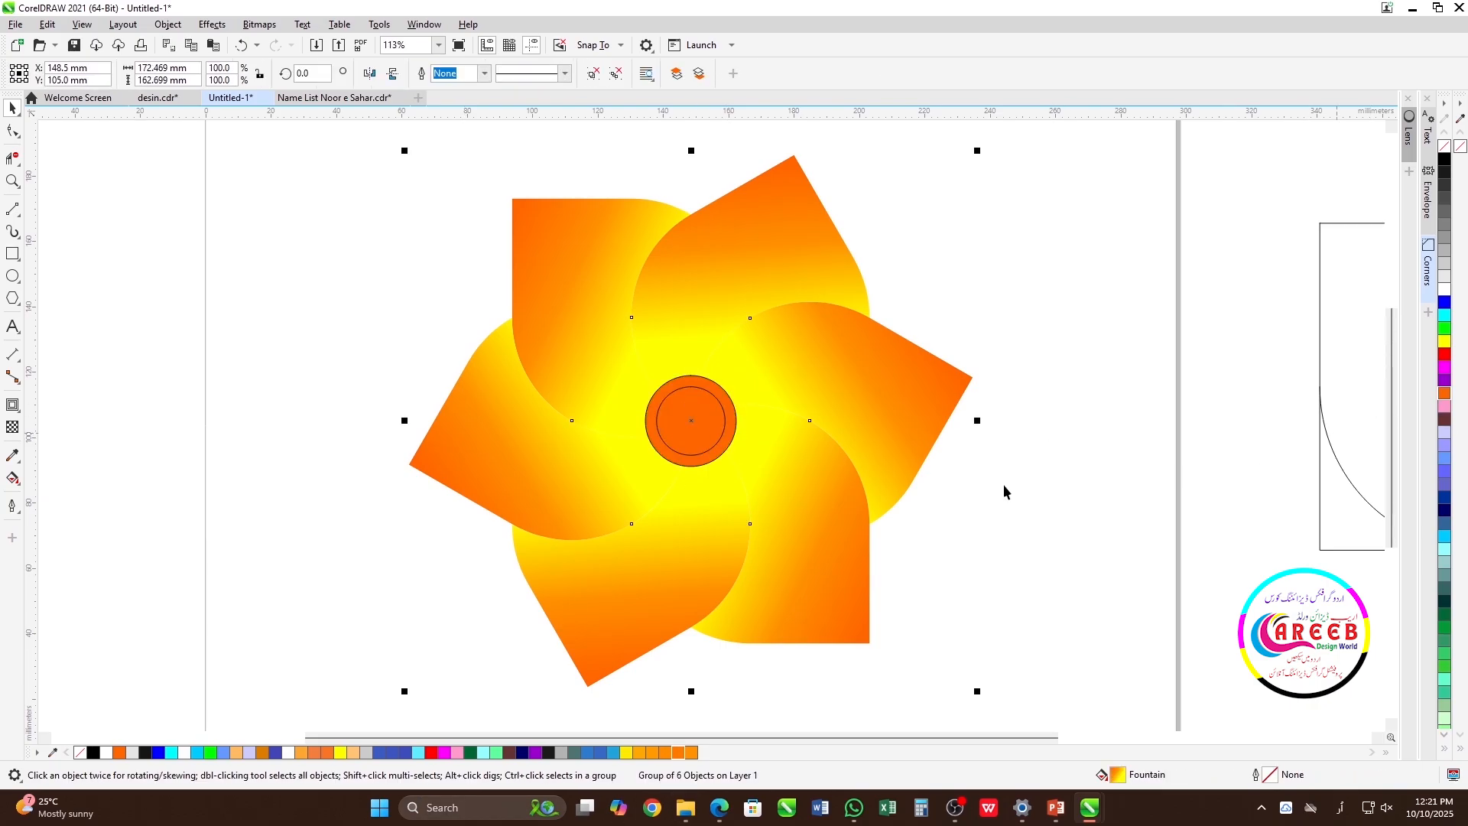
pyautogui.click(1066, 430)
pyautogui.keyDown('ctrl'); pyautogui.click(704, 397); pyautogui.keyUp('ctrl')
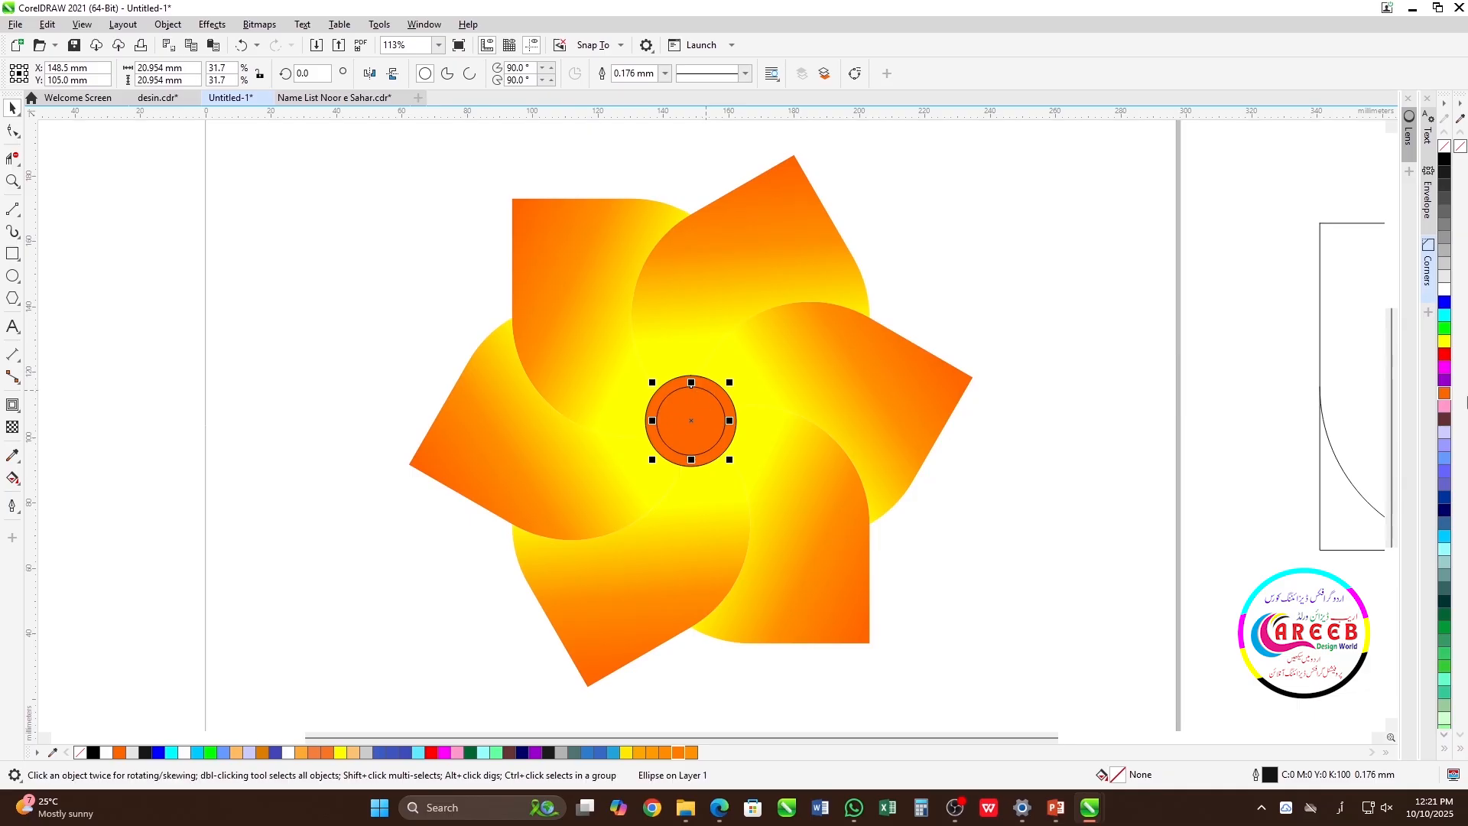
pyautogui.click(1445, 342)
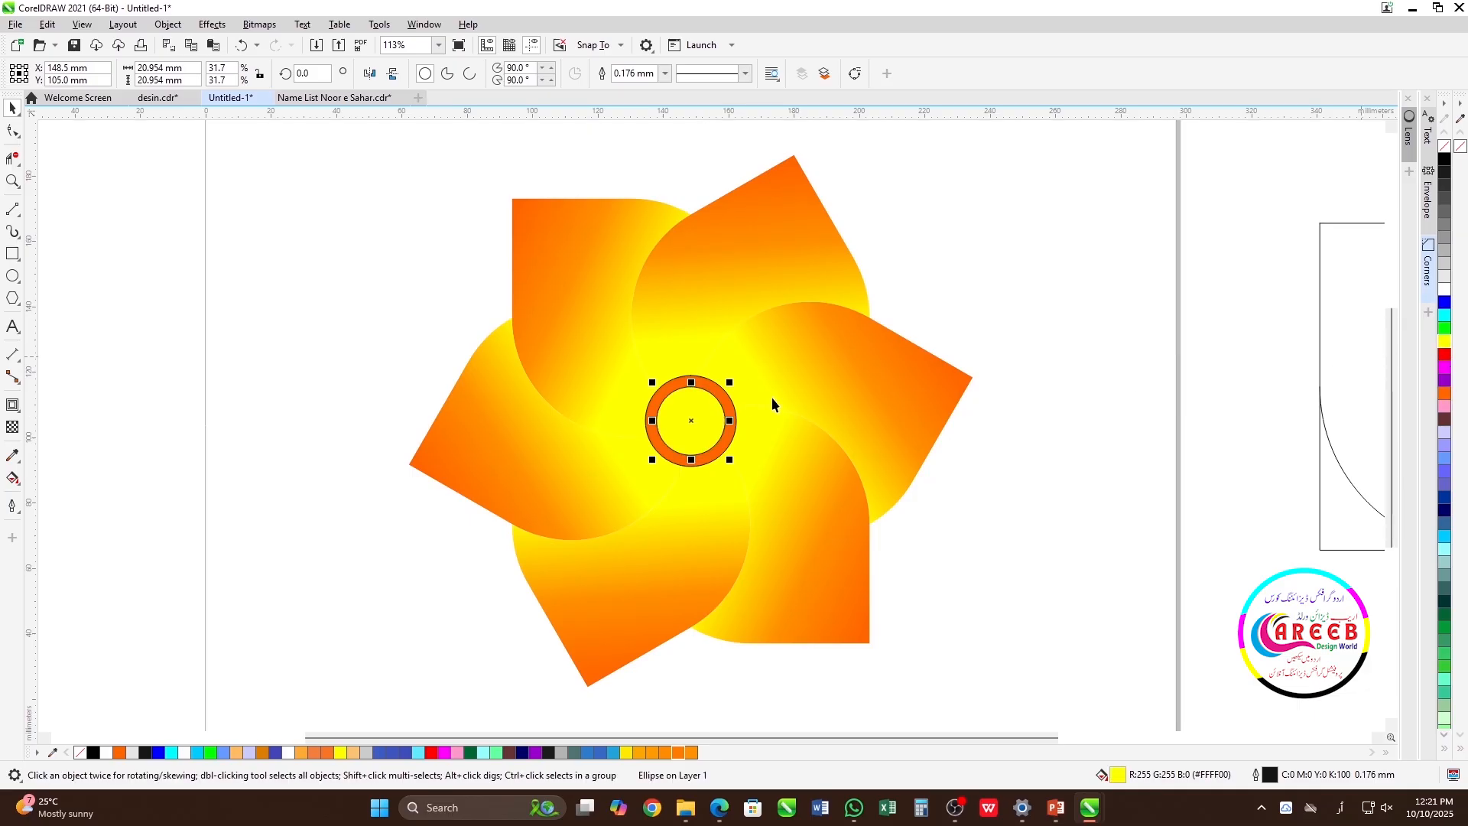
# Delete the inner yellow circle and copy the right petal's gradient fill onto the remaining centre circle.
pyautogui.scroll(2, 712, 426)
pyautogui.scroll(2, 712, 426)
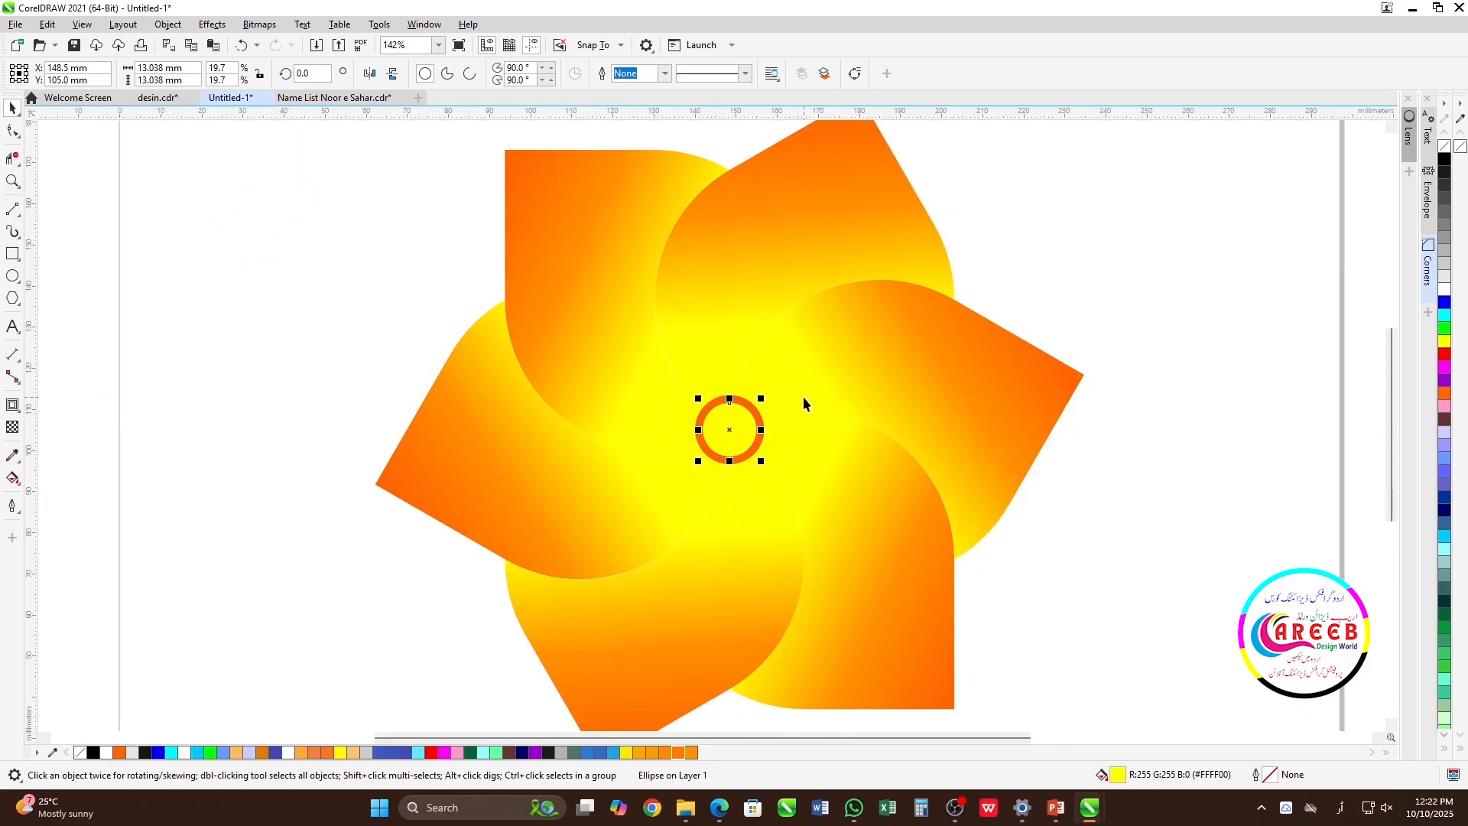
pyautogui.press('Delete')
pyautogui.click(868, 367)
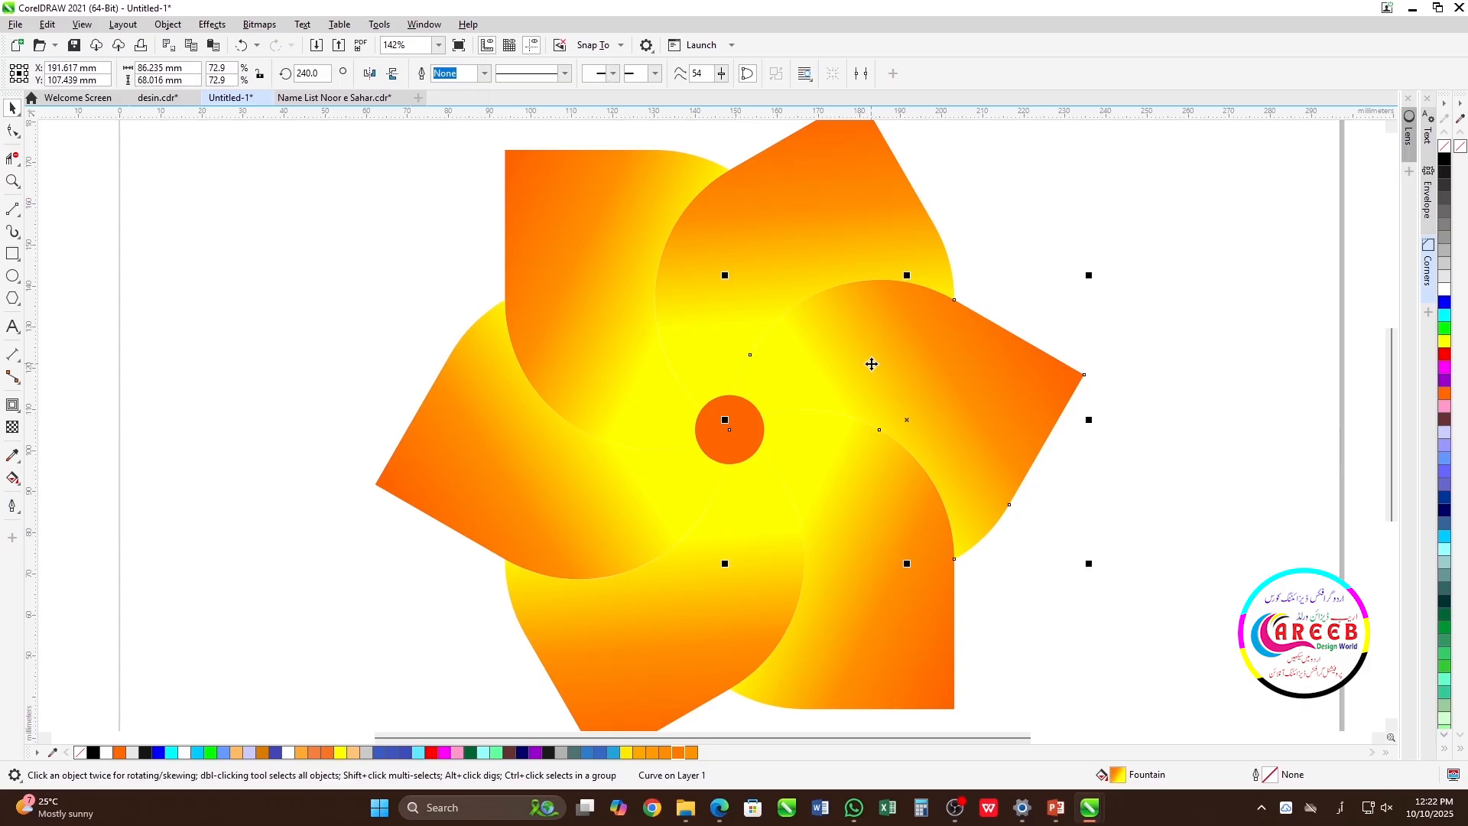
pyautogui.moveTo(869, 367); pyautogui.dragTo(753, 412)
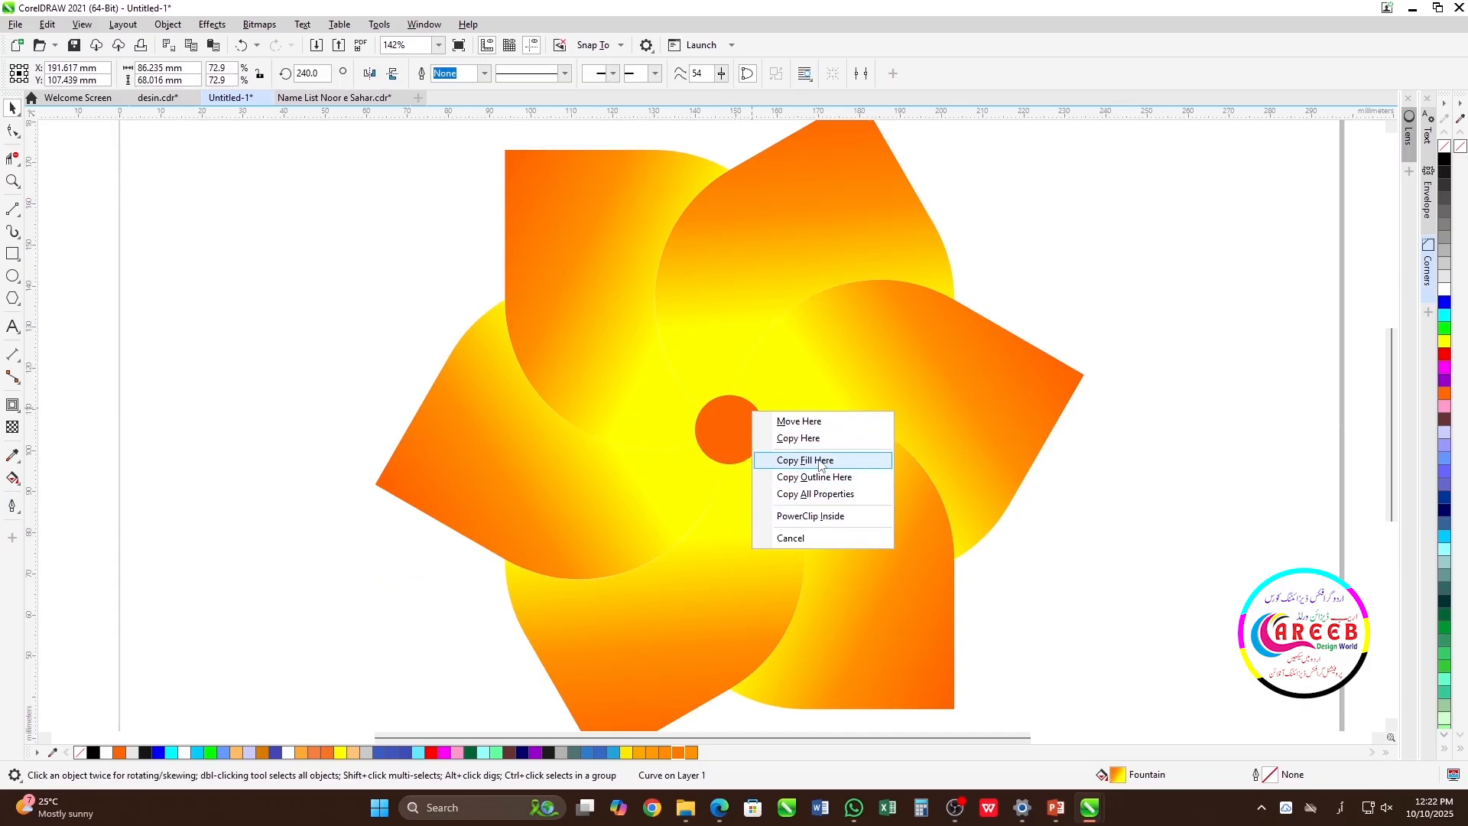
pyautogui.click(818, 463)
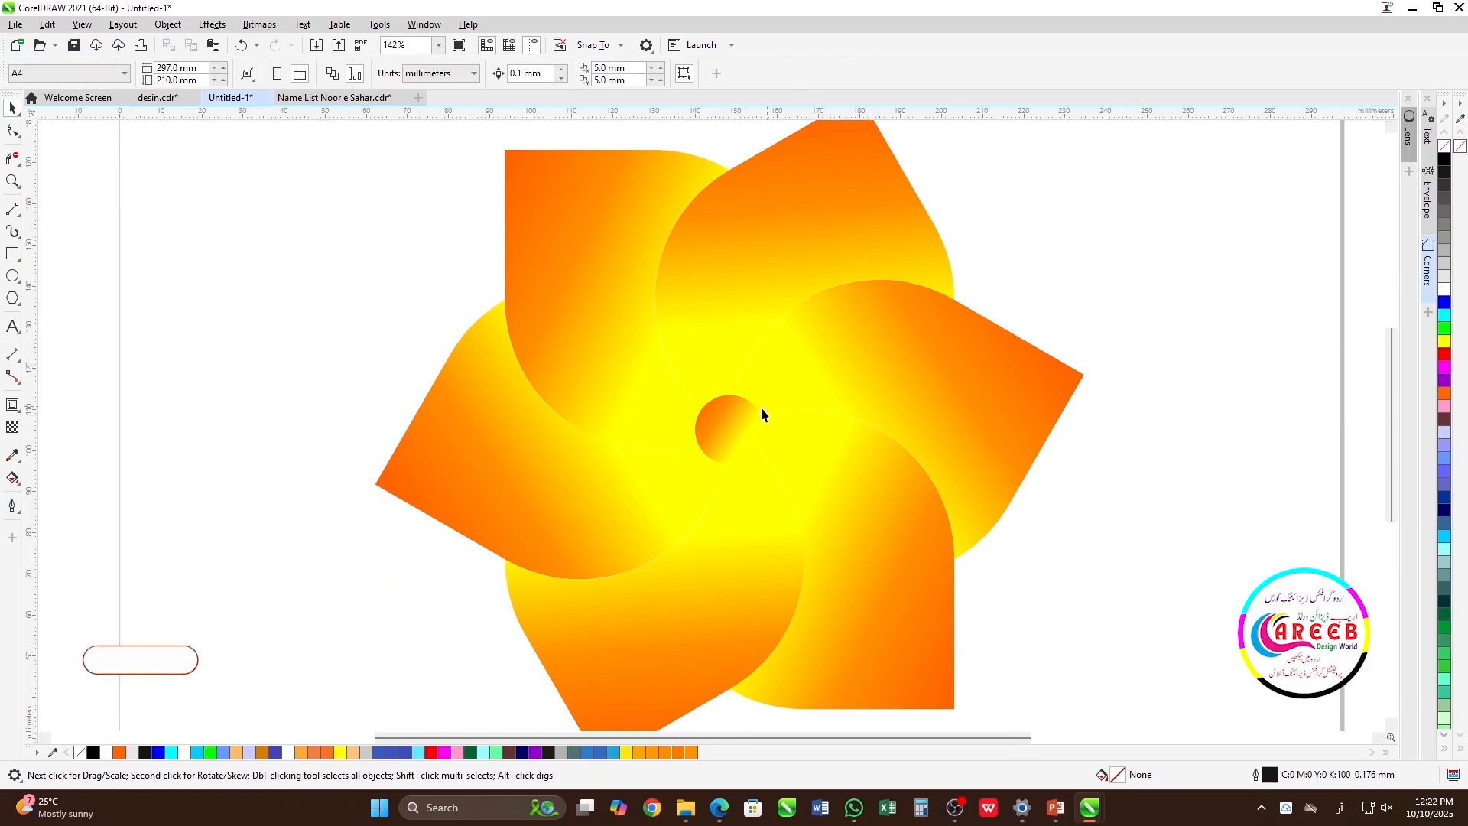
# Make a smaller concentric copy of the gradient circle, about 17.5 mm in diameter, and reverse its fountain fill.
pyautogui.click(742, 421)
pyautogui.scroll(2, 734, 421)
pyautogui.moveTo(767, 287)
pyautogui.mouseDown()
pyautogui.moveTo(783, 270)
pyautogui.moveTo(771, 284)
pyautogui.mouseUp()
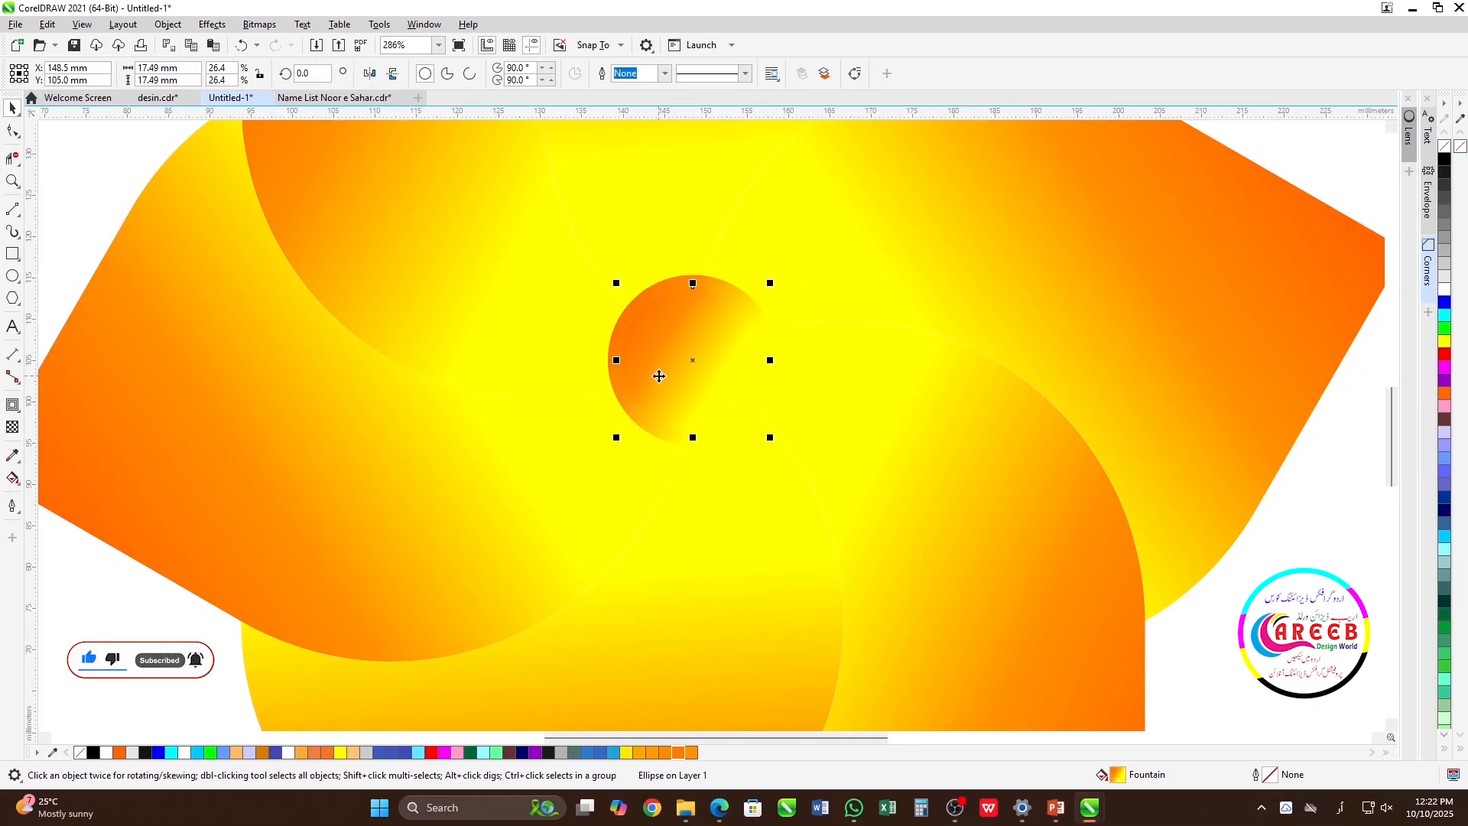
pyautogui.press('F11')
pyautogui.click(749, 324)
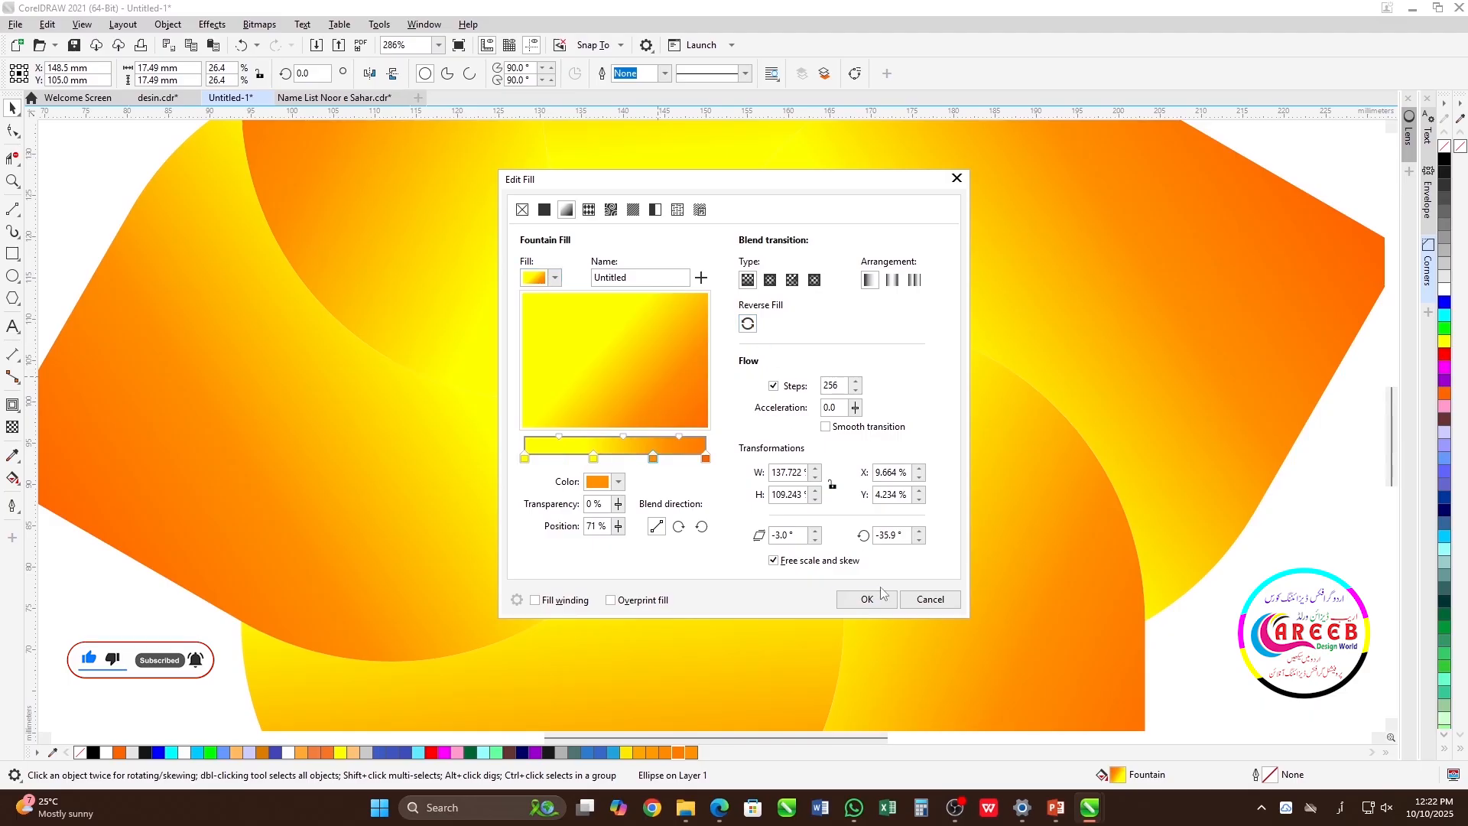
pyautogui.click(865, 599)
pyautogui.scroll(-3, 693, 436)
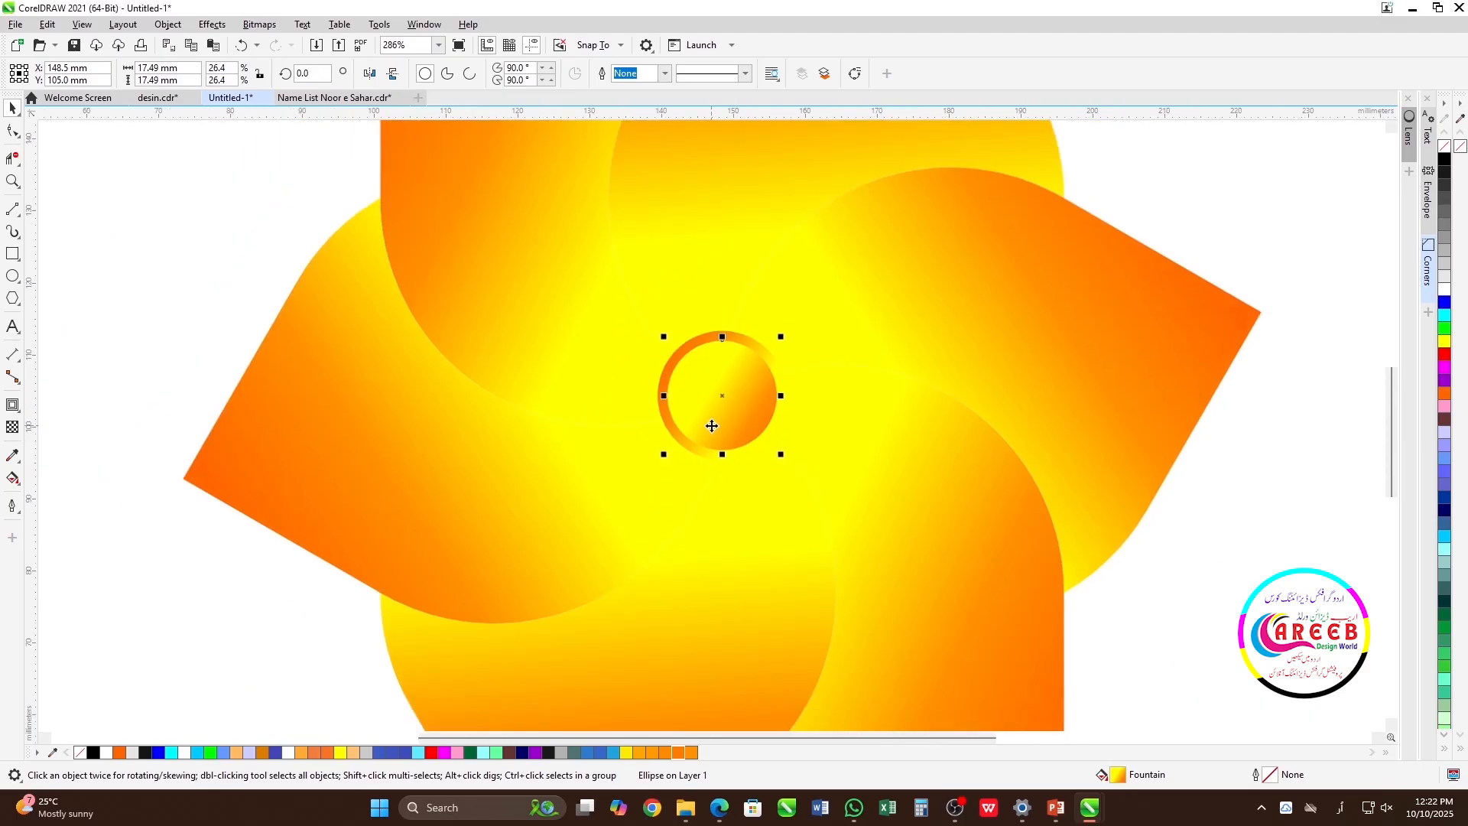
# Give both centre circles an orange outline.
pyautogui.click(1023, 420)
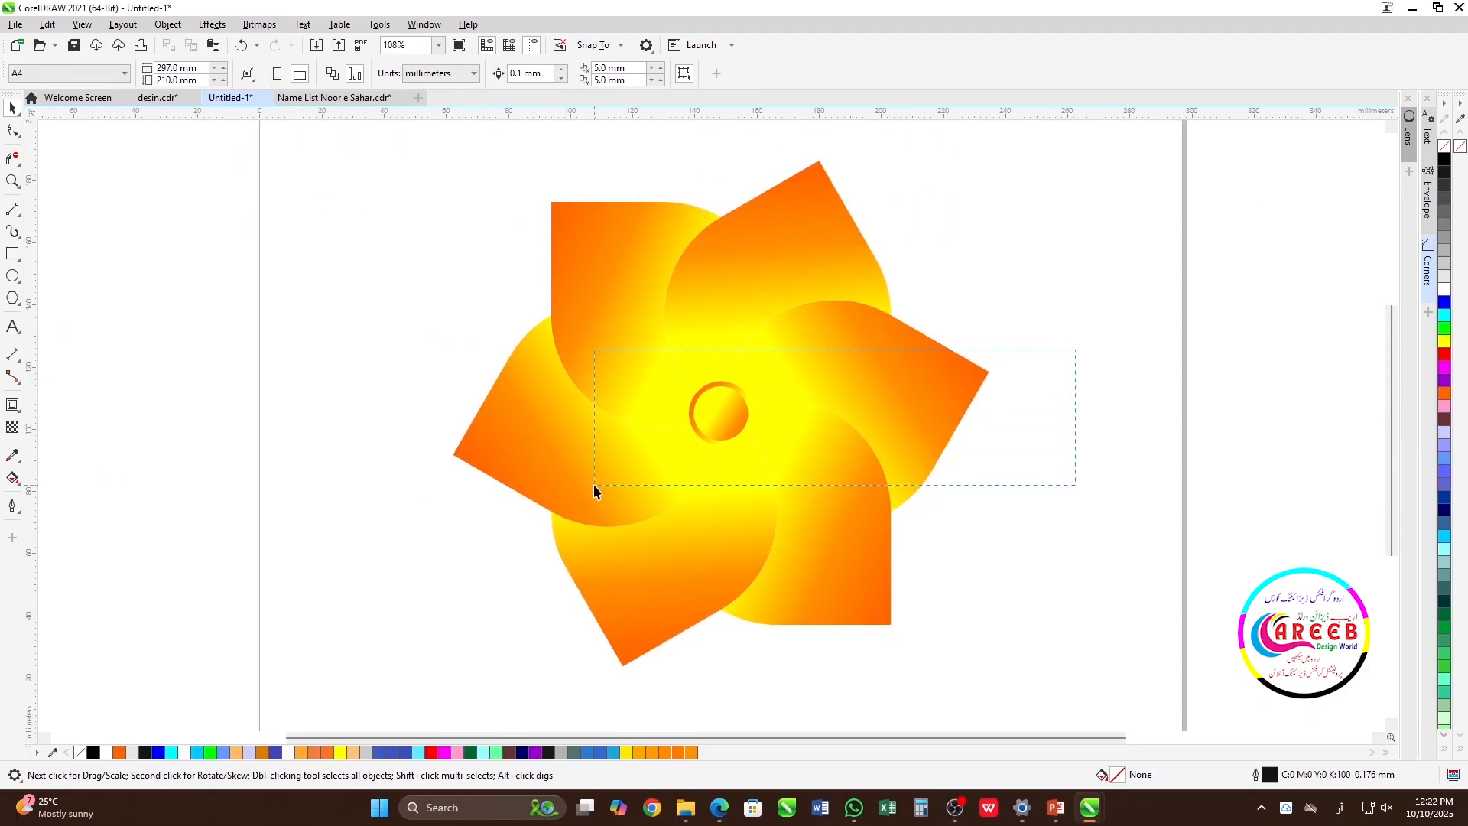
pyautogui.moveTo(594, 484); pyautogui.dragTo(595, 485)
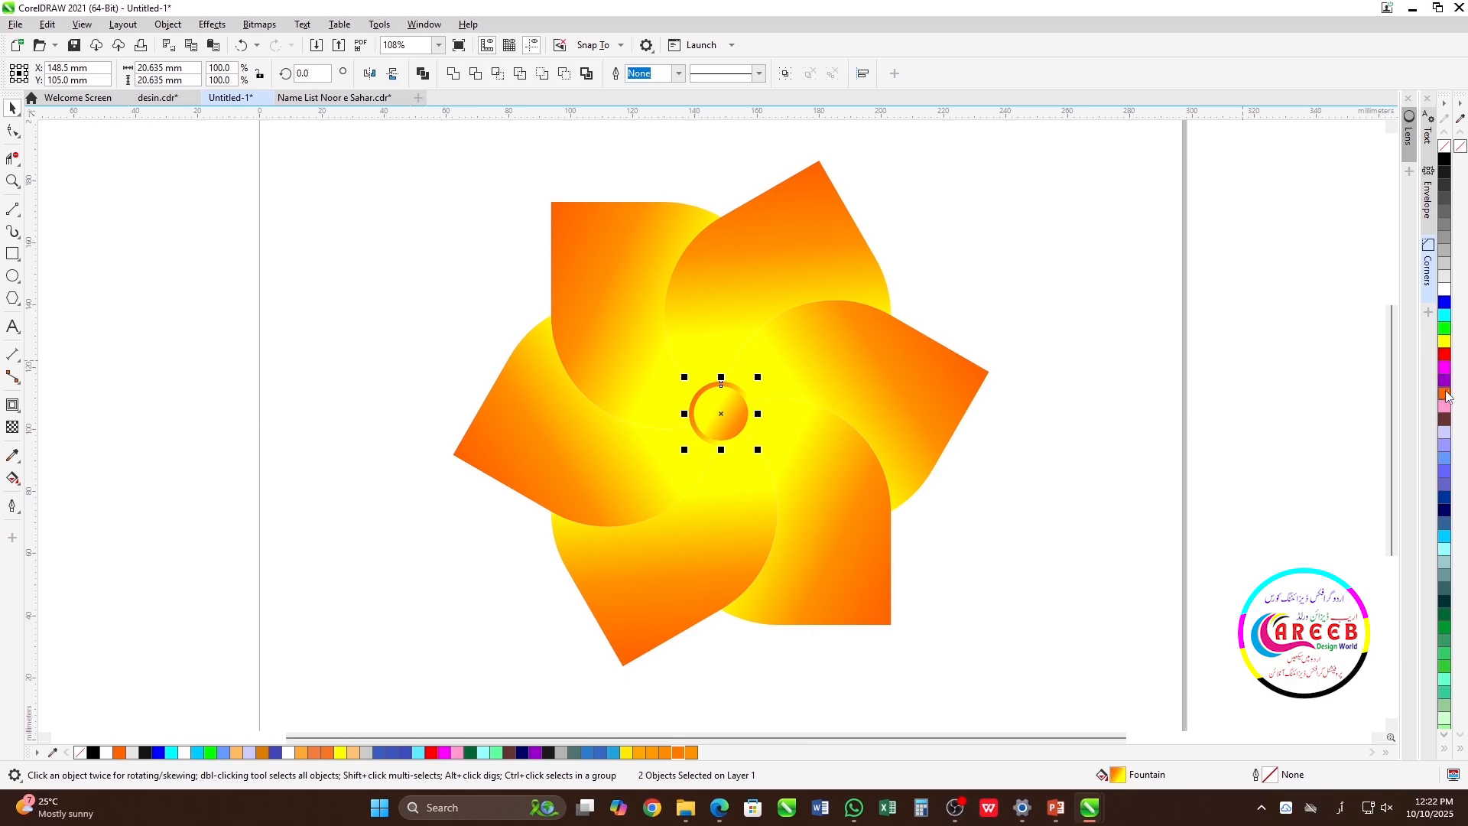
pyautogui.rightClick(1444, 394)
pyautogui.click(1077, 421)
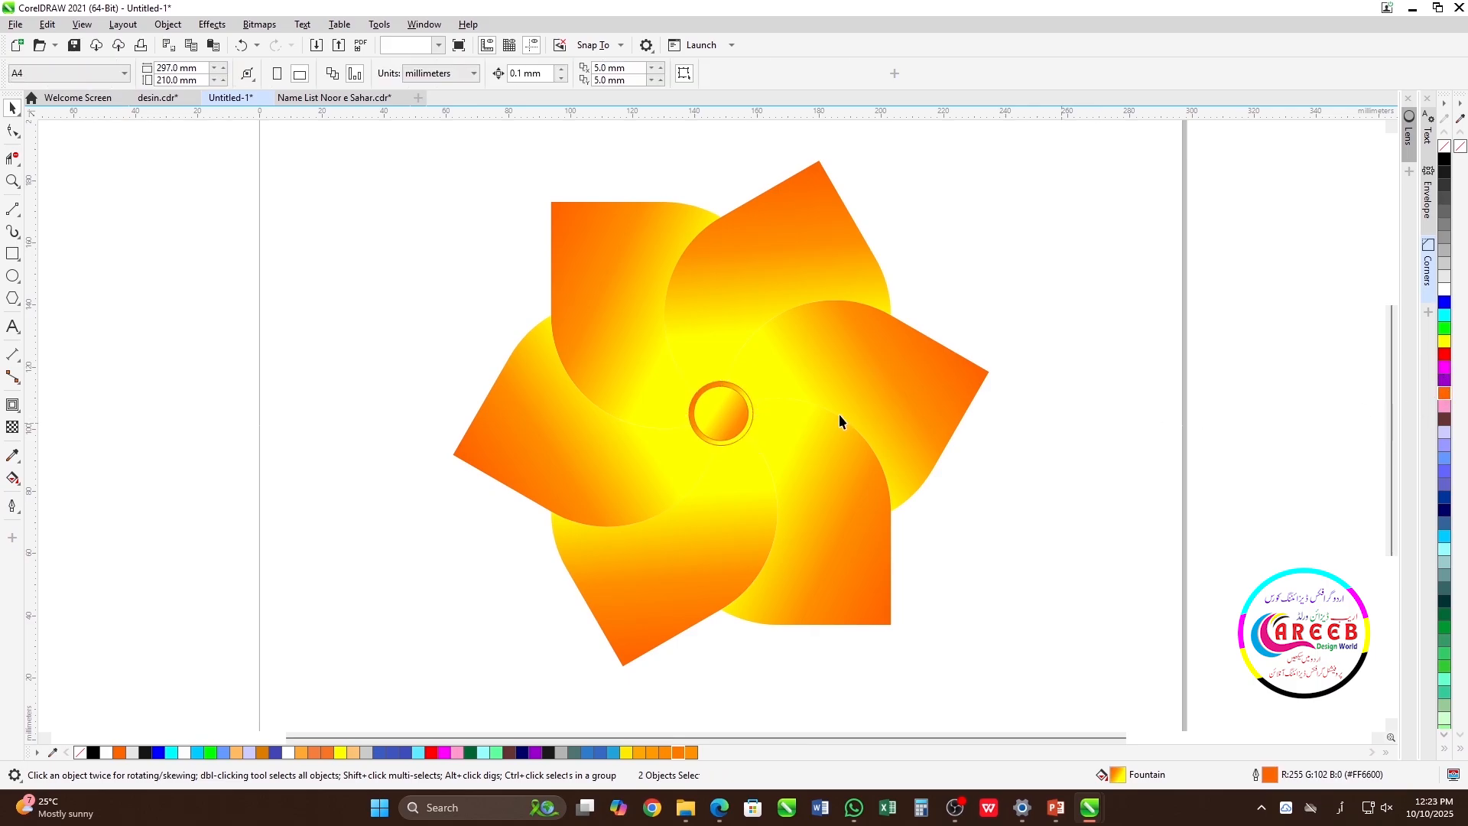
# Rotate the inner gradient circle 30° counterclockwise about its centre.
pyautogui.click(738, 427)
pyautogui.scroll(2, 715, 426)
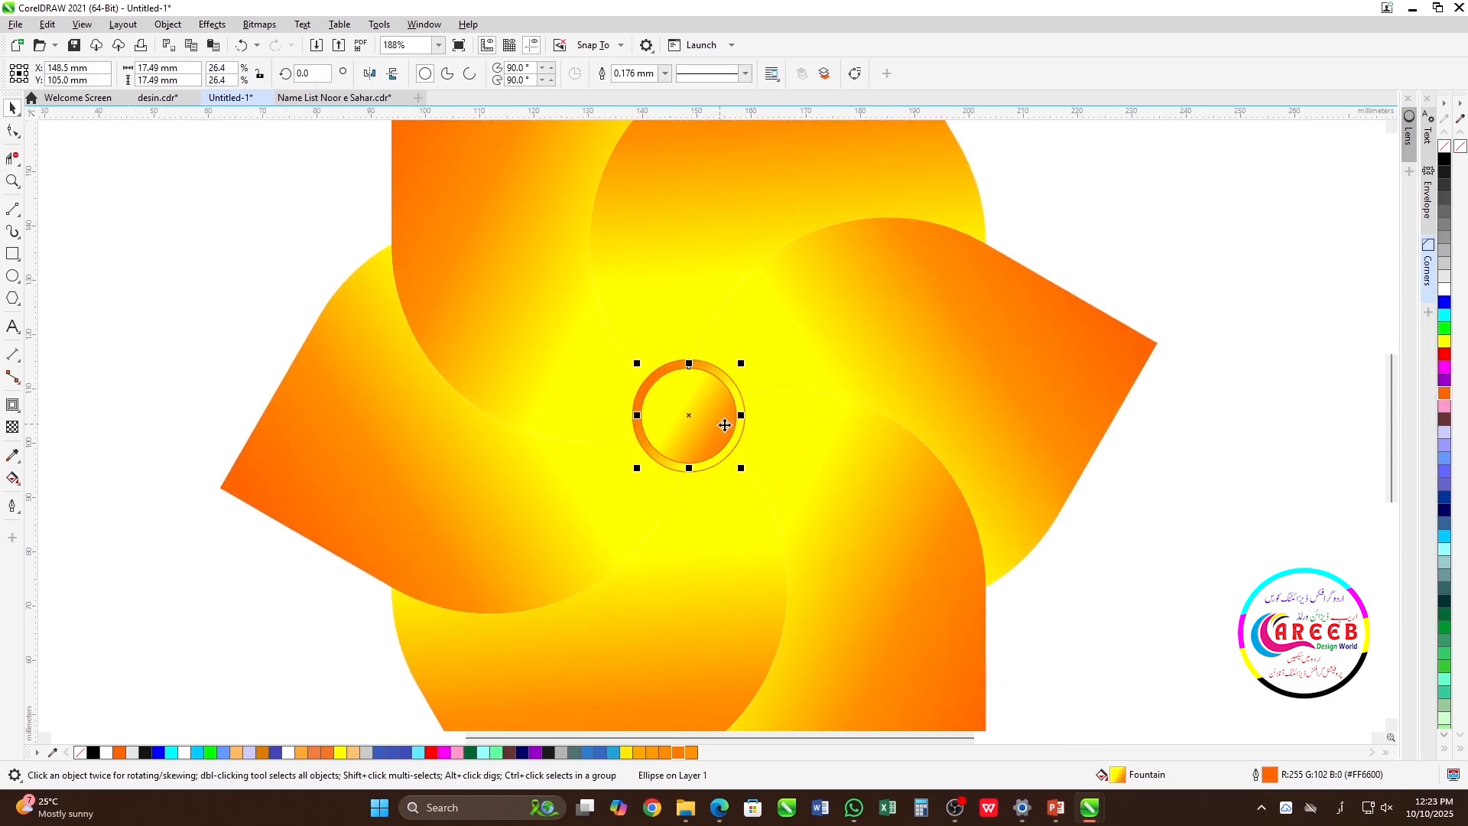
pyautogui.click(1185, 425)
pyautogui.click(698, 423)
pyautogui.click(698, 422)
pyautogui.moveTo(754, 367); pyautogui.dragTo(703, 344)
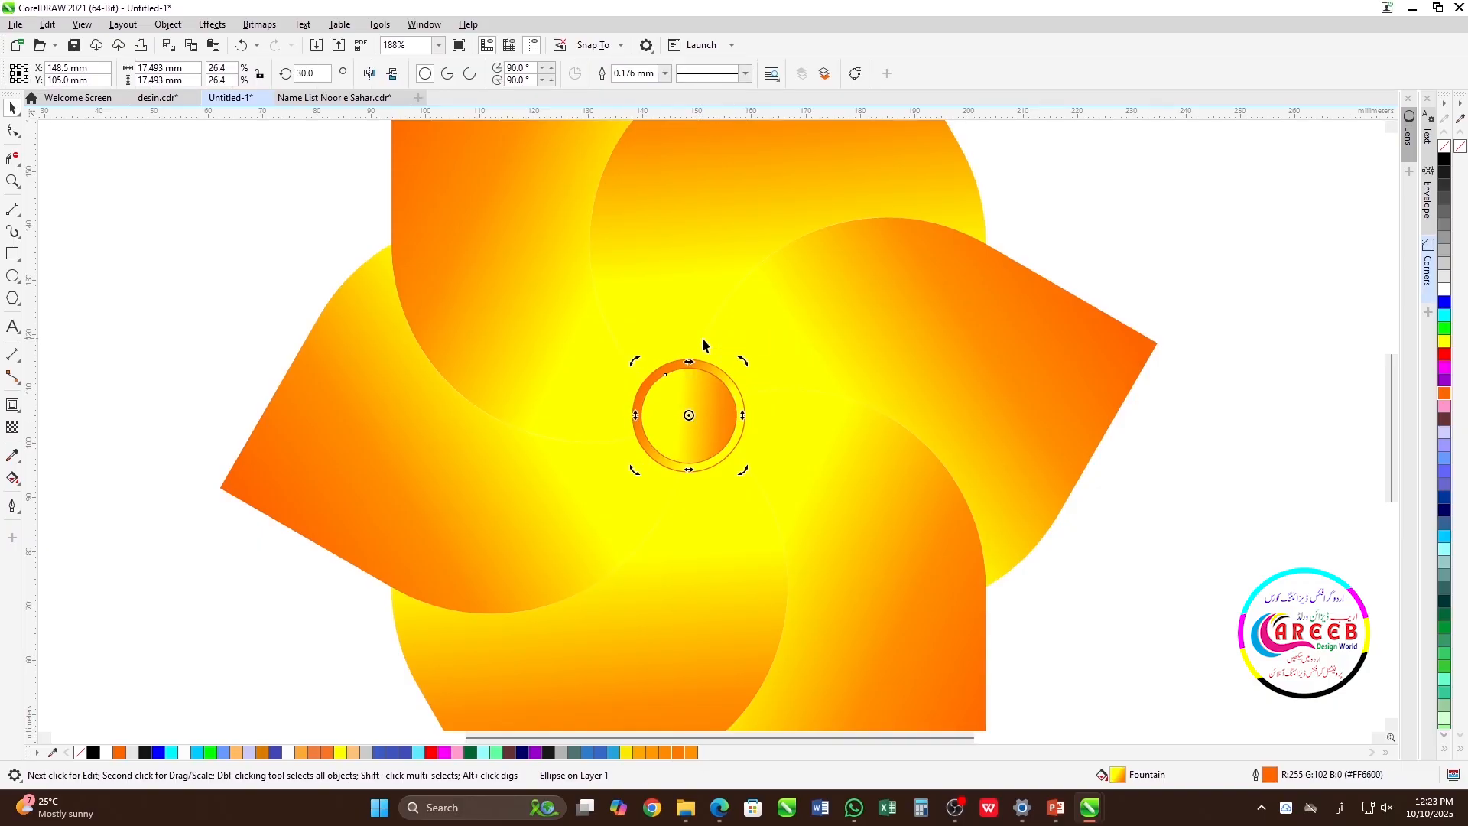
# Rotate the outer gradient circle 15° counterclockwise about its centre.
pyautogui.click(737, 384)
pyautogui.click(736, 384)
pyautogui.moveTo(752, 355); pyautogui.dragTo(728, 331)
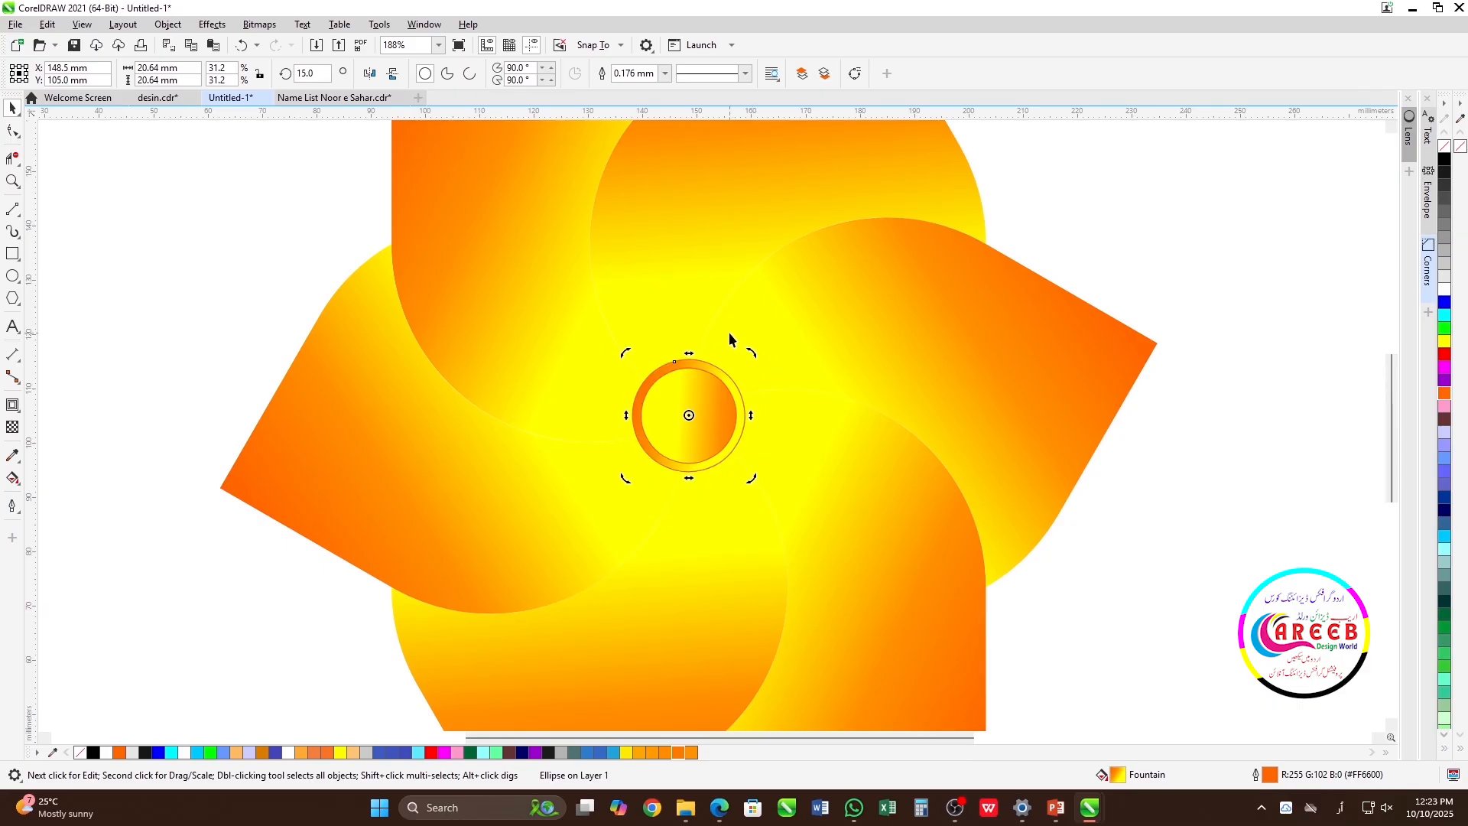
# Remove the outline from both centre circles.
pyautogui.click(1182, 461)
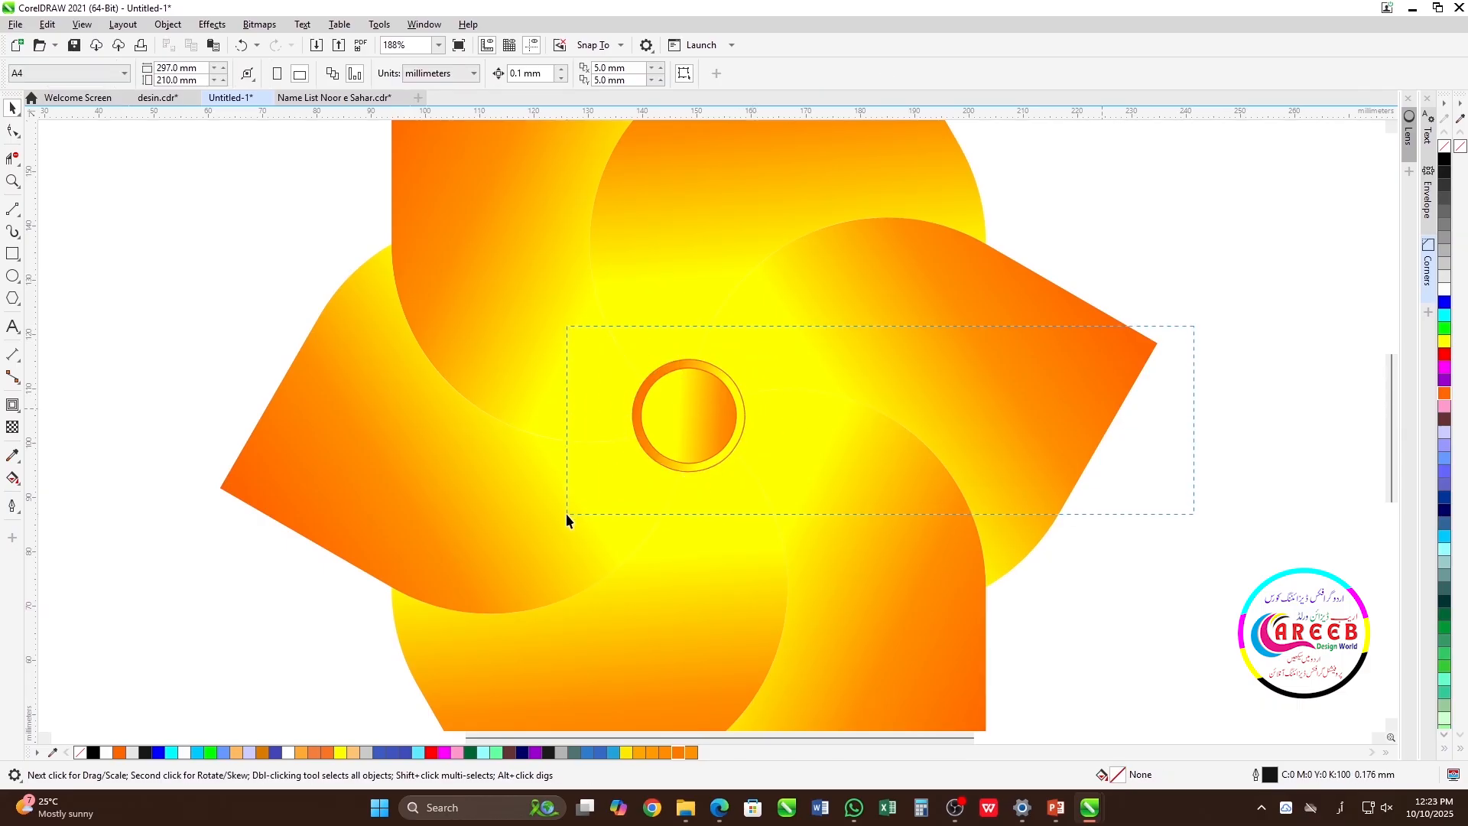
pyautogui.moveTo(566, 520); pyautogui.dragTo(566, 520)
pyautogui.press('Escape')
pyautogui.scroll(-3, 727, 342)
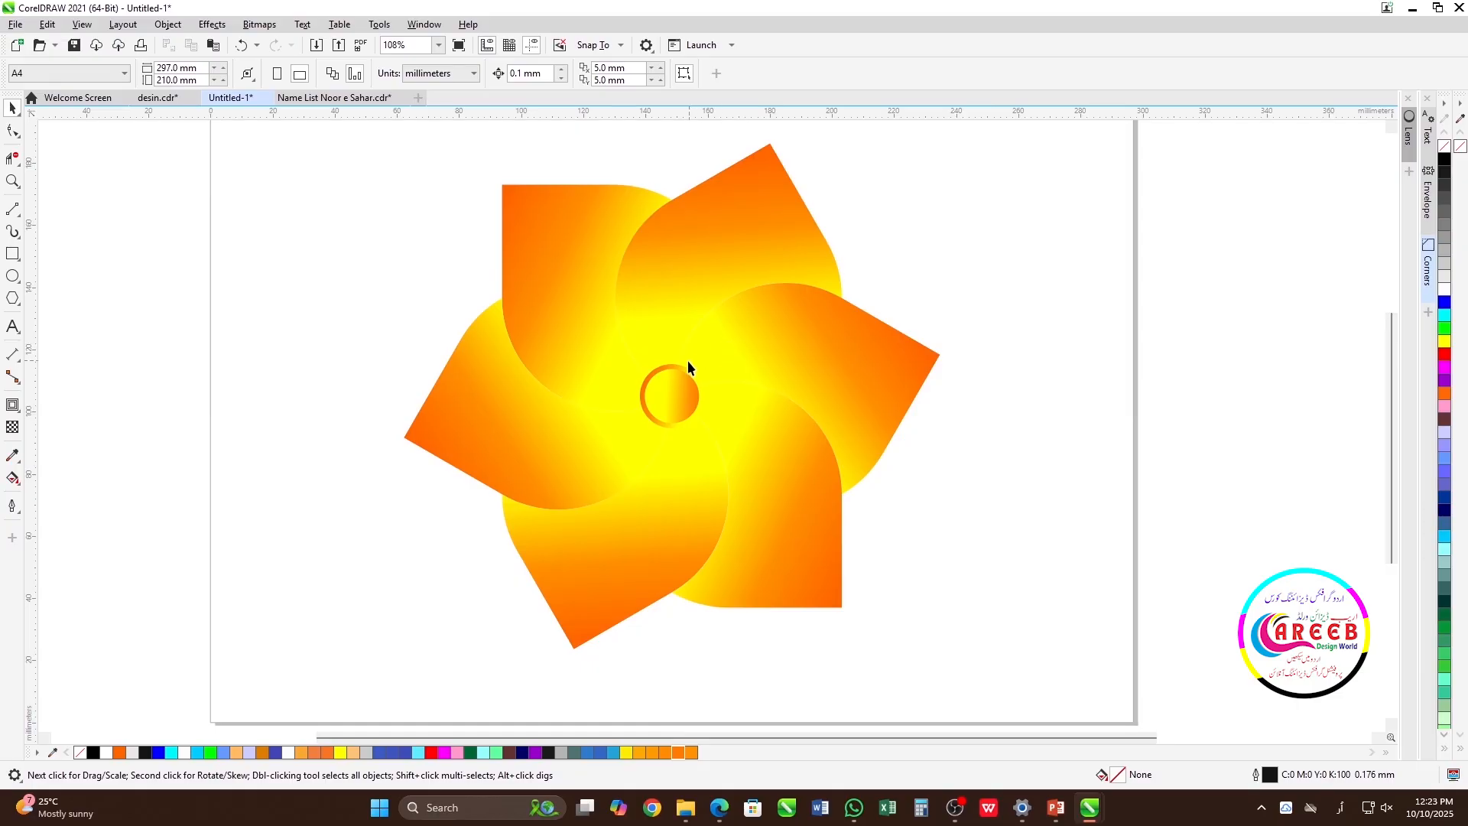
# Make an enlarged concentric copy of the outer gradient circle, about 26.2 mm in diameter, and fill it with solid orange.
pyautogui.click(678, 366)
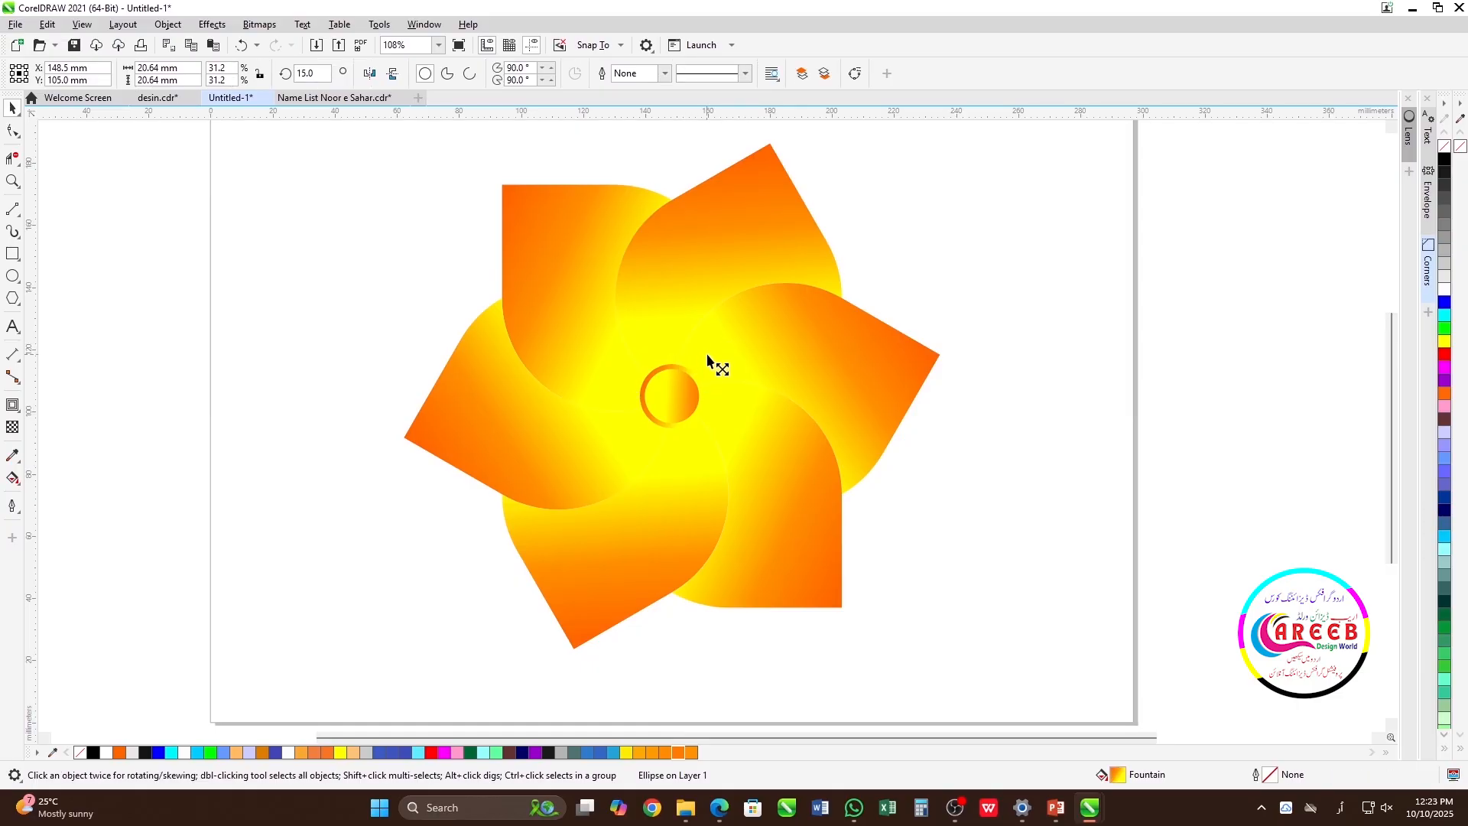
pyautogui.moveTo(707, 355); pyautogui.dragTo(717, 347)
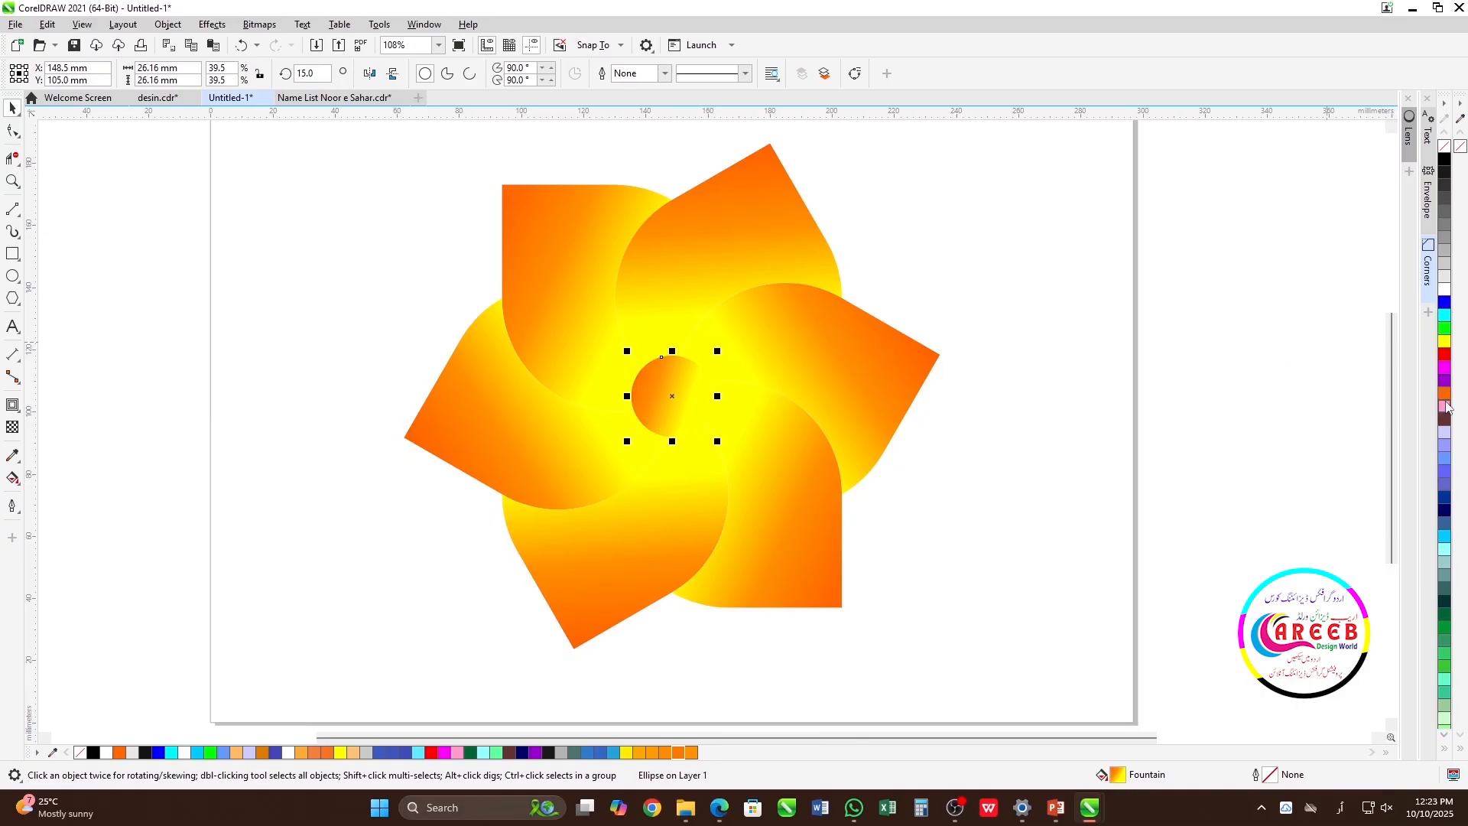
pyautogui.click(1444, 395)
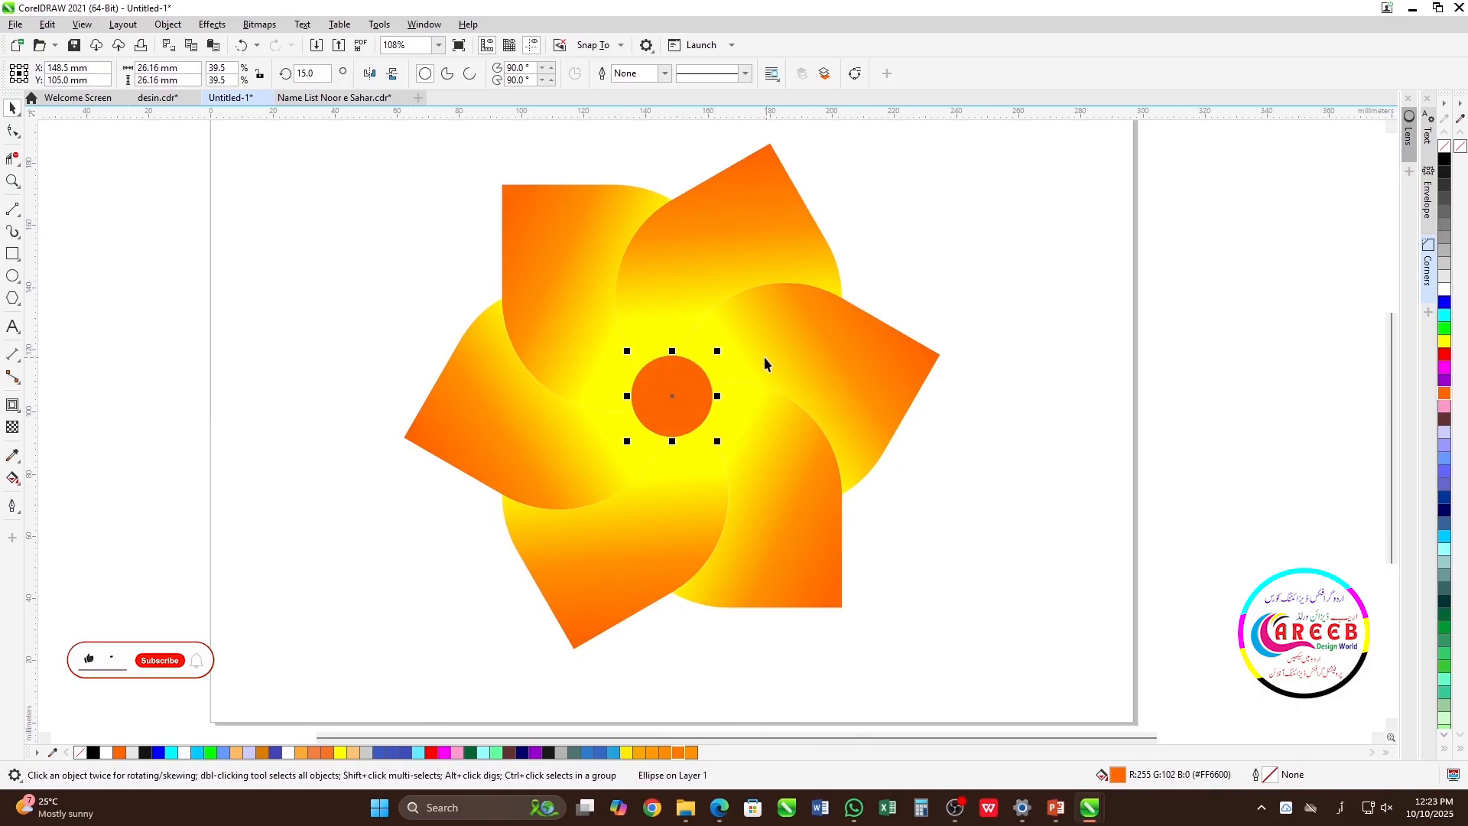
# Bring the two smaller gradient circles in front of the solid orange circle.
pyautogui.moveTo(1037, 322); pyautogui.dragTo(634, 485)
pyautogui.hotkey('shift', 'pageup')
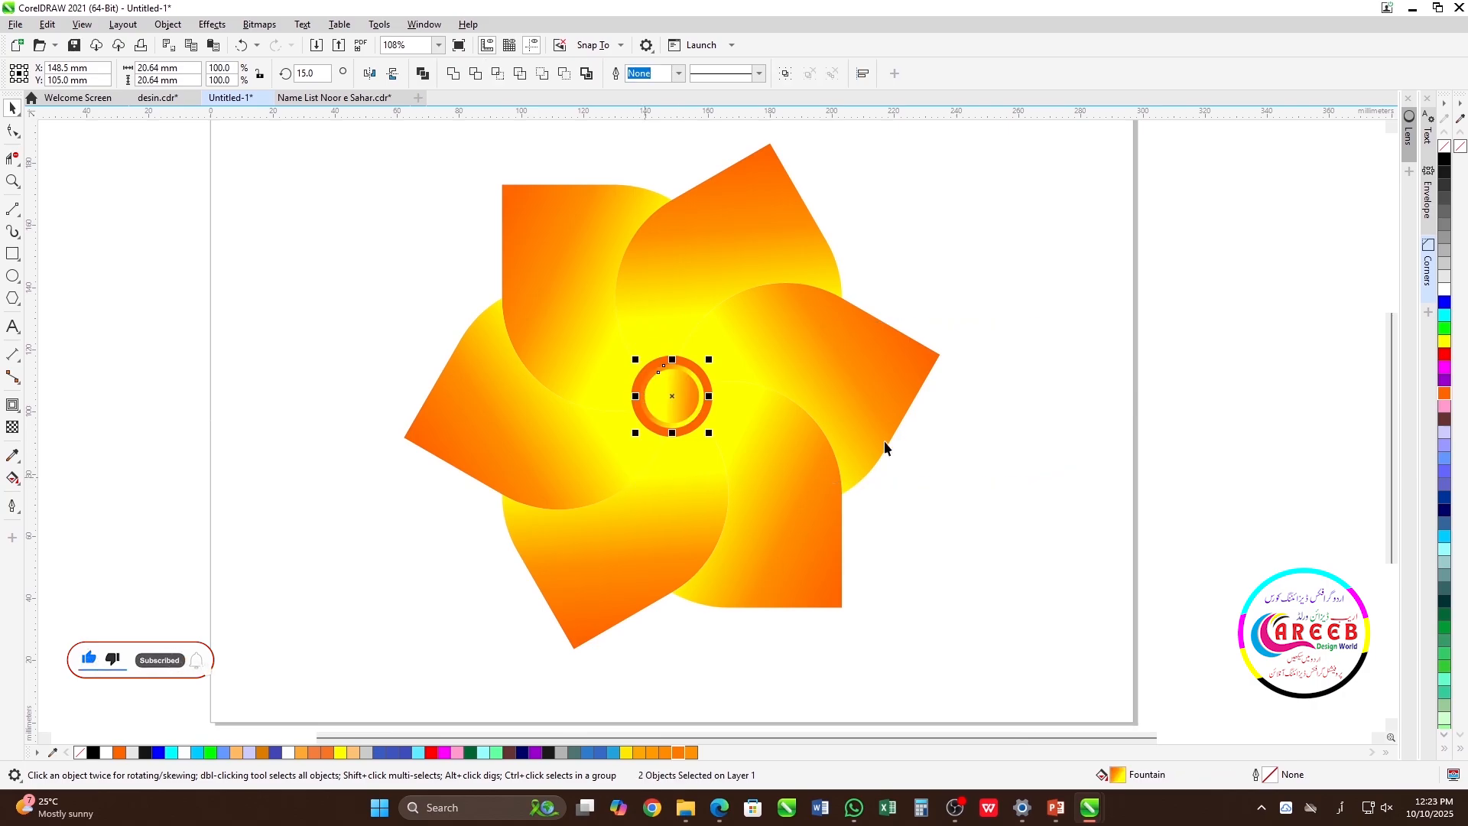
pyautogui.click(1058, 393)
# Enlarge the middle gradient circle about its centre to about 23.5 mm in diameter.
pyautogui.scroll(4, 710, 424)
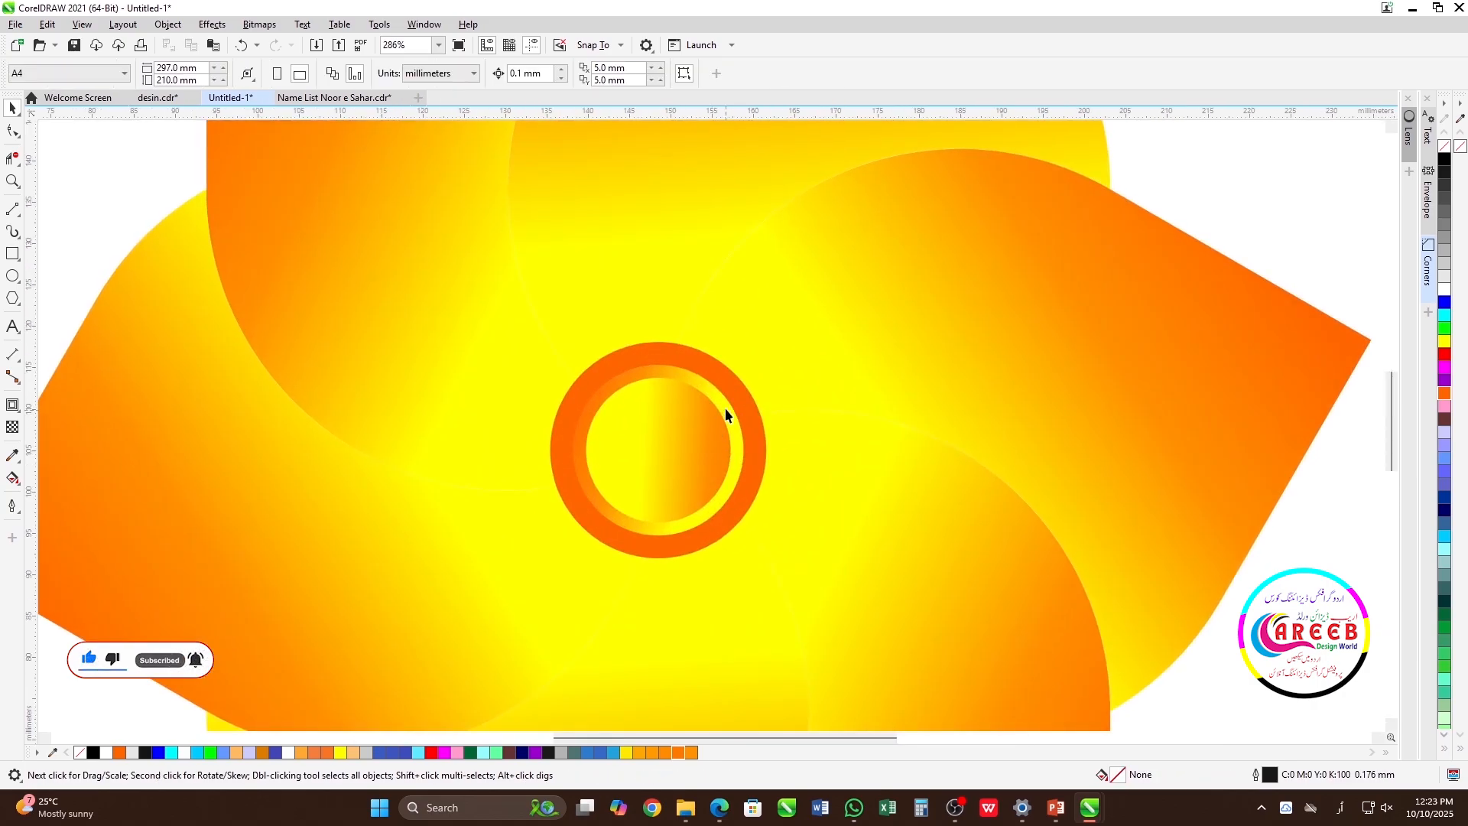
pyautogui.click(702, 420)
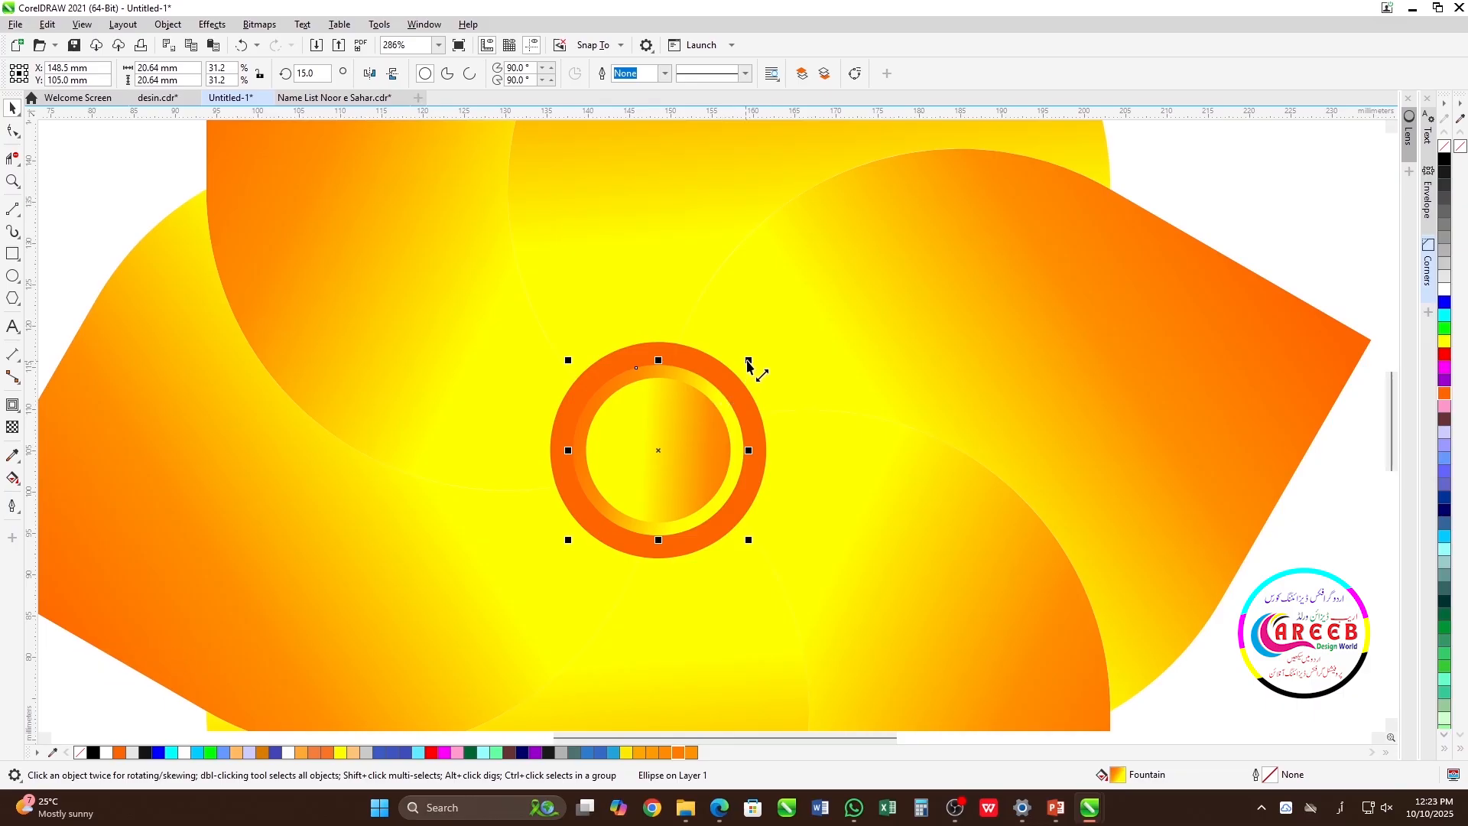
pyautogui.moveTo(750, 369); pyautogui.dragTo(761, 349)
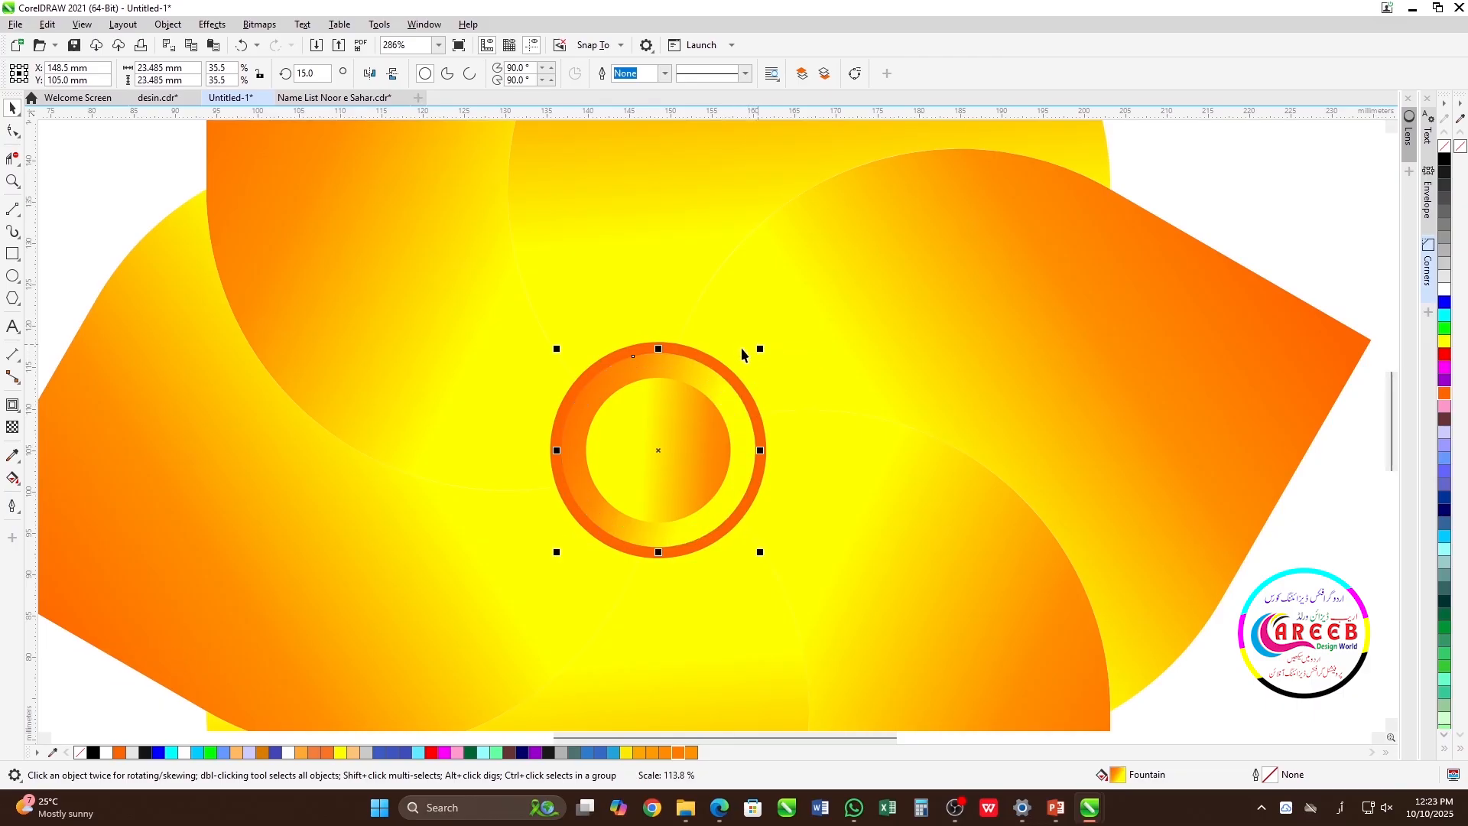
# Recolour the outermost circle with the lighter orange R255 G122 B0 and preview the flower in full screen.
pyautogui.click(721, 365)
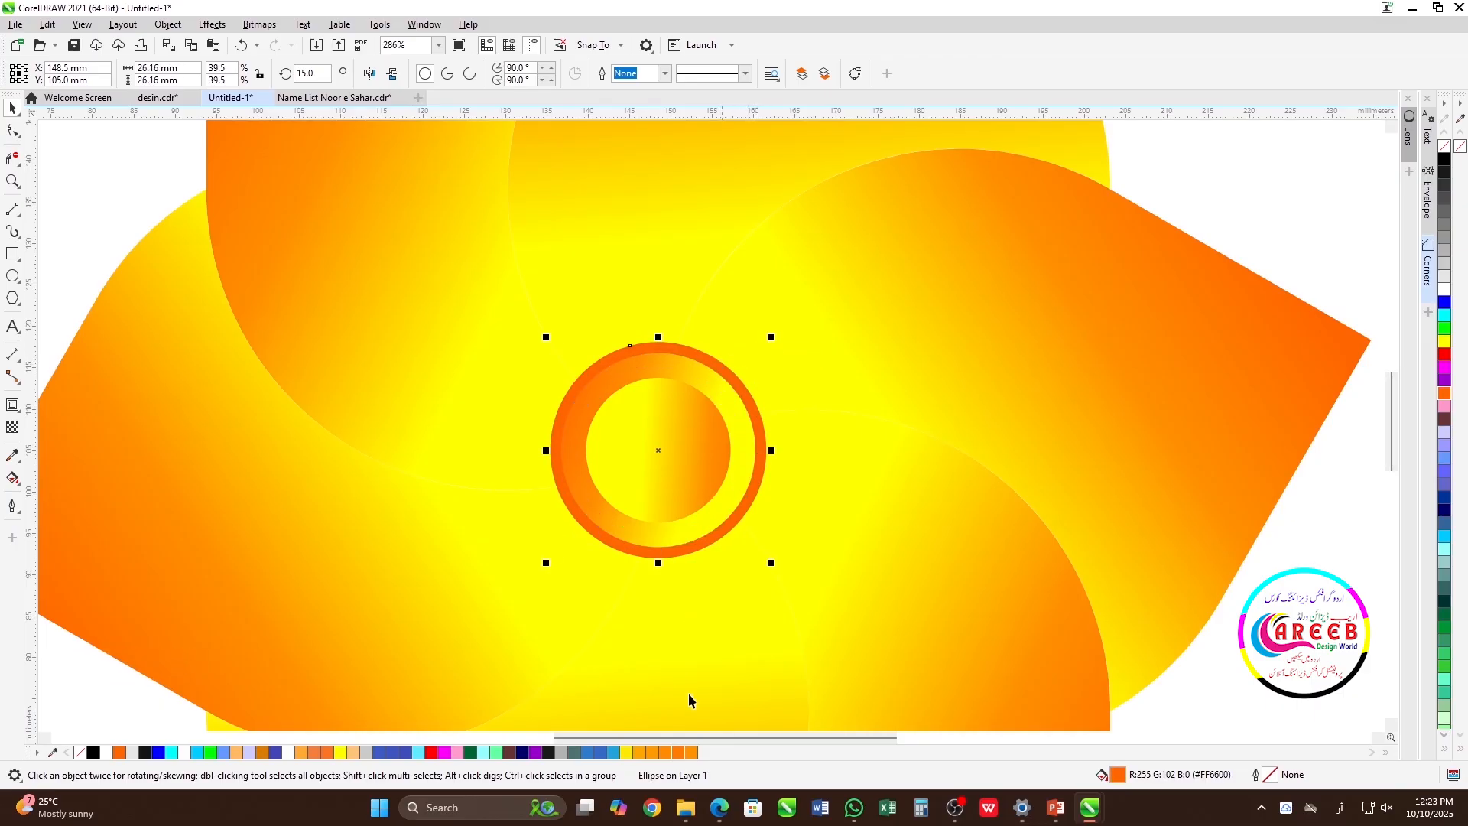
pyautogui.click(676, 754)
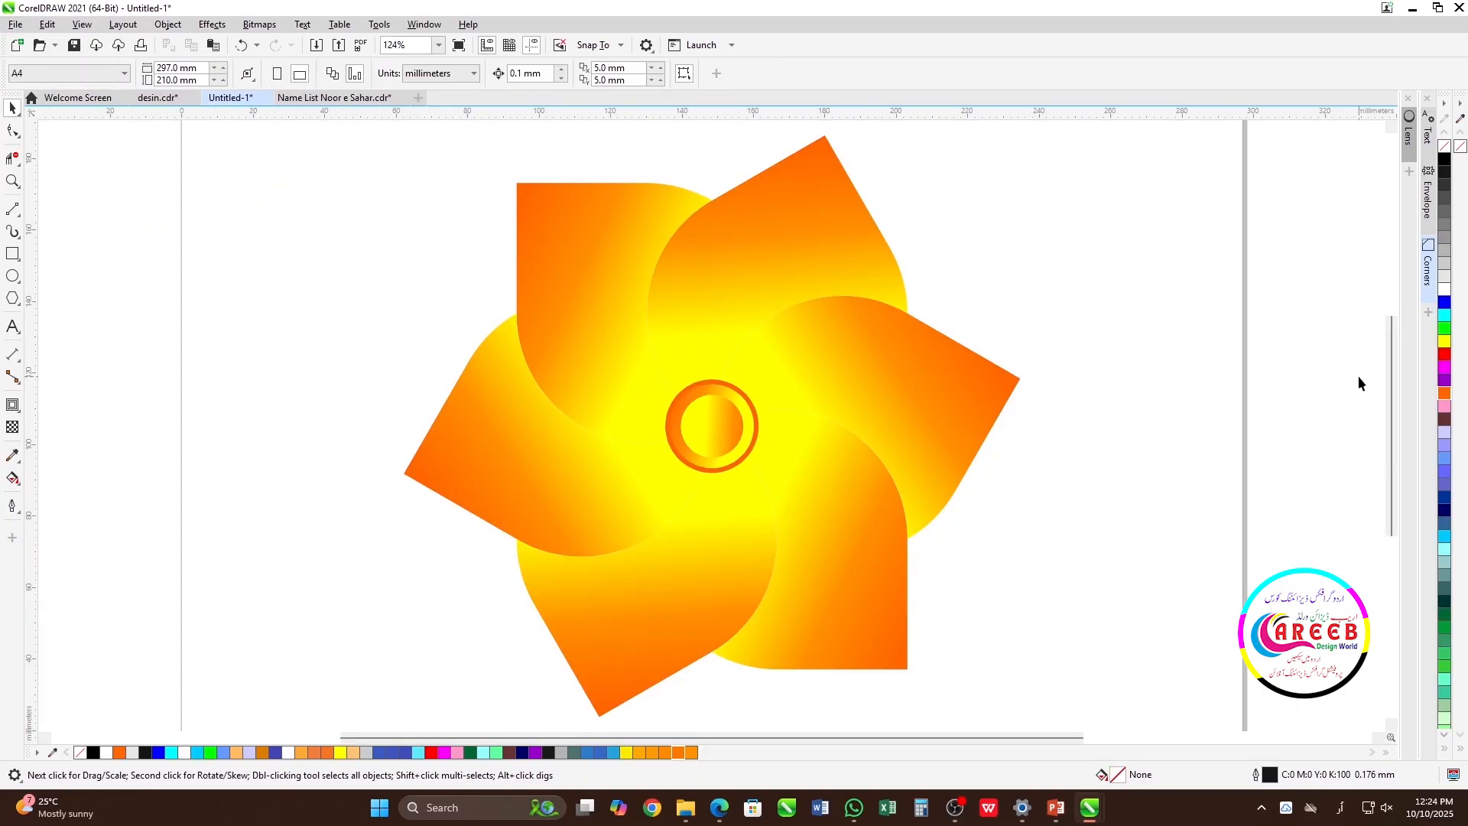
pyautogui.press('F9')
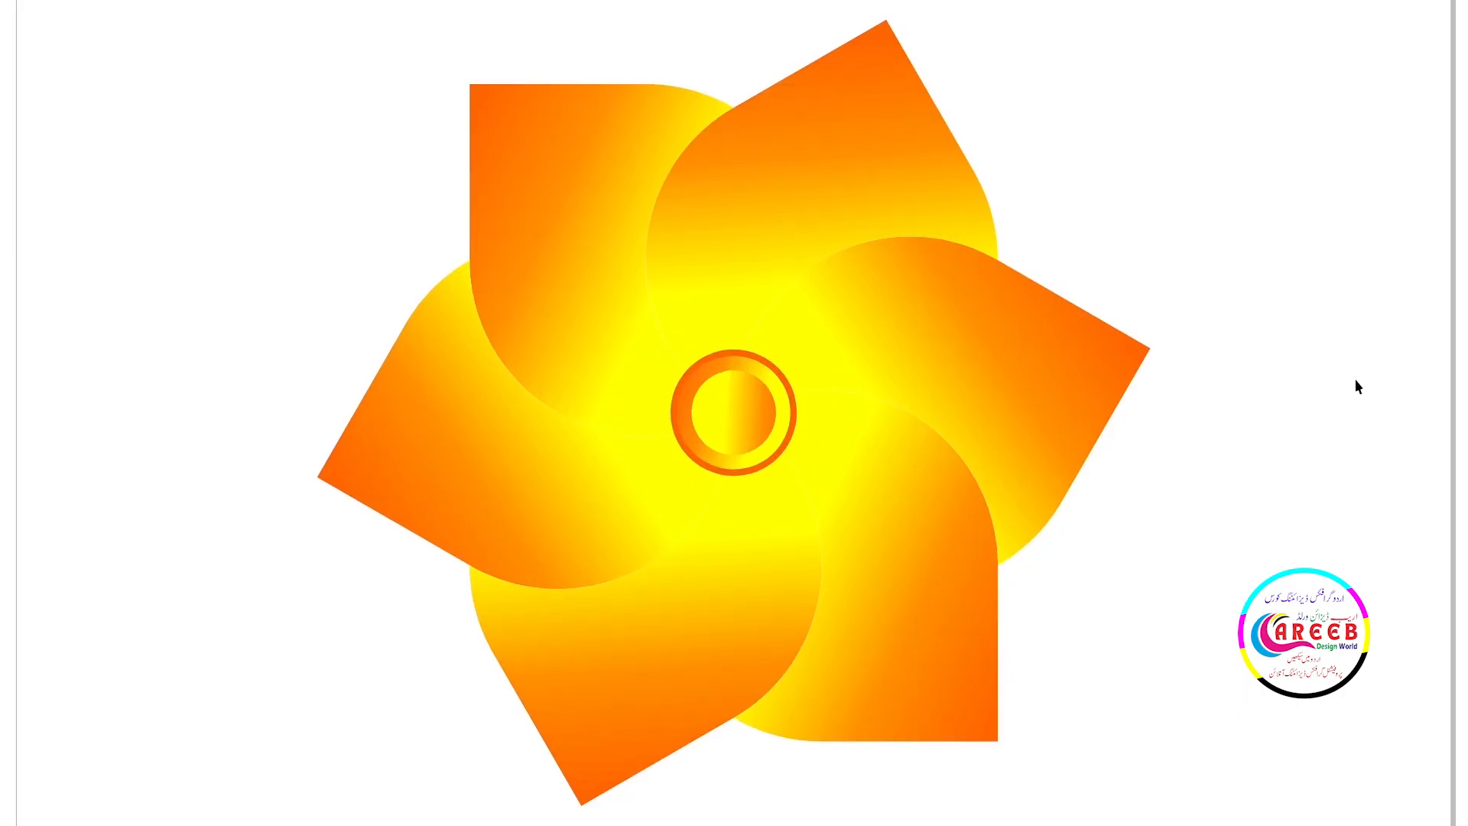